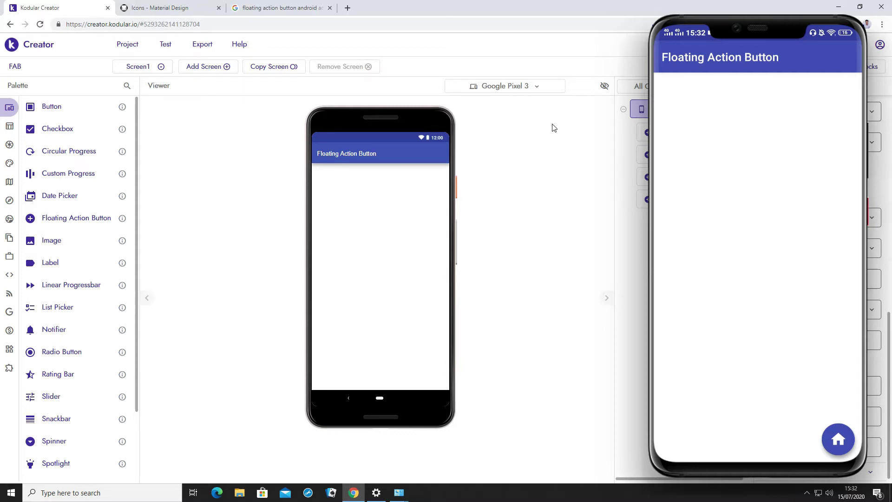
Step: Review the web search results explaining Android's floating action button and return to the Kodular project
left_click(295, 7)
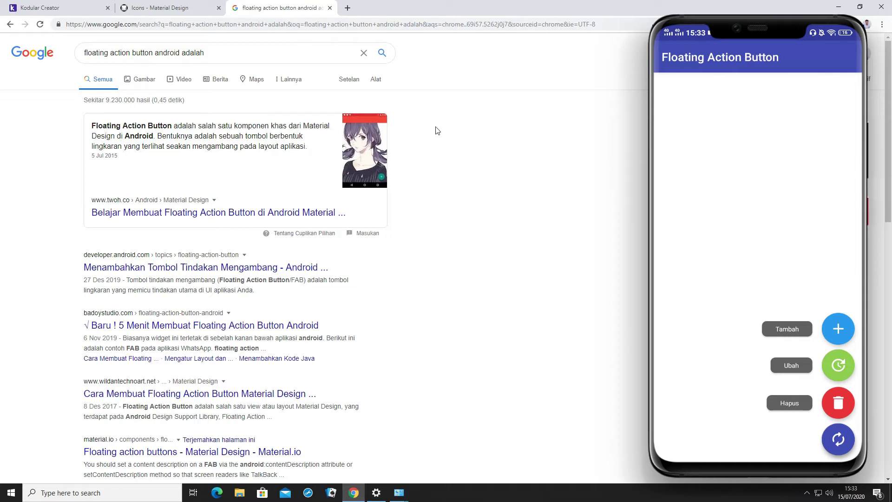
left_click(67, 6)
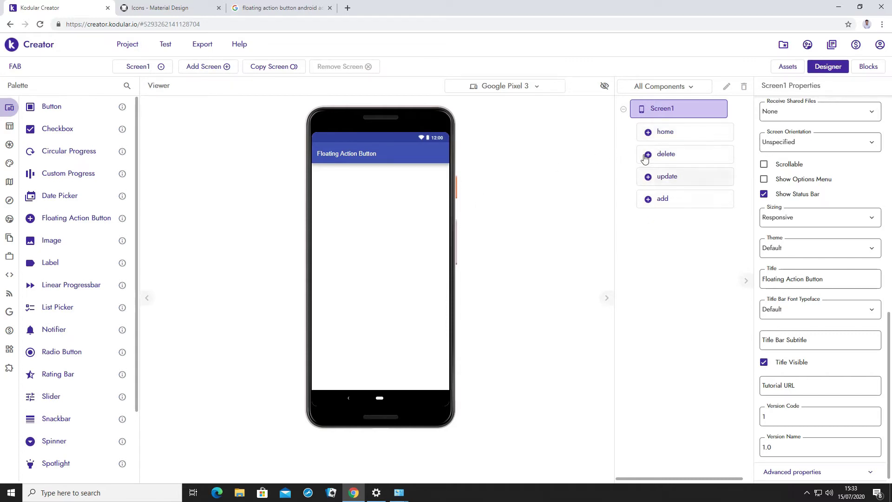
mouse_move(11, 115)
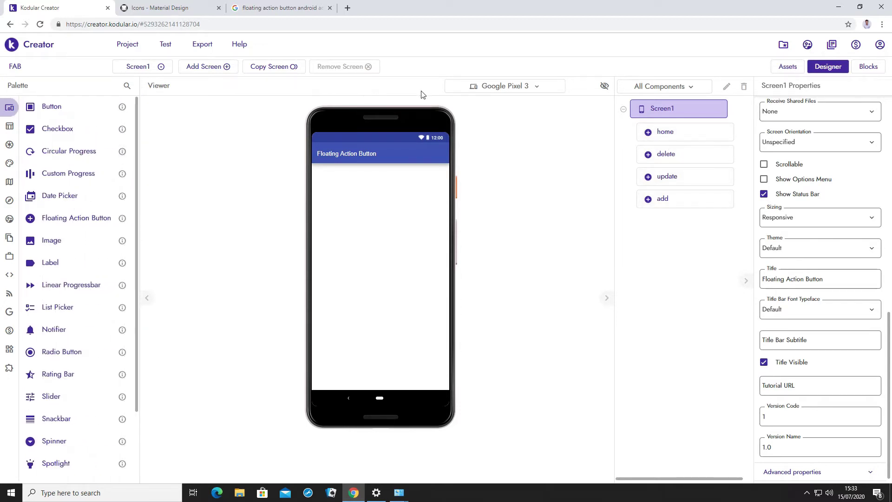
Step: Create a new project named Floating_Action_Button and continue to its configuration
left_click(130, 47)
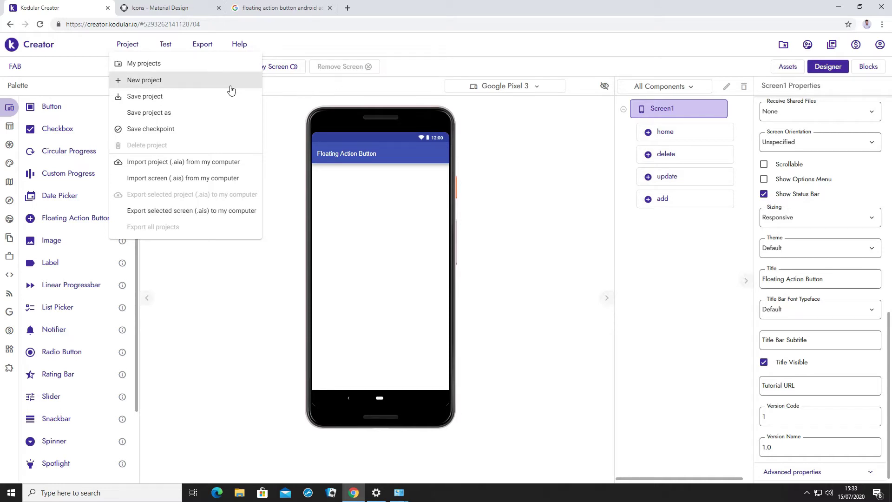
left_click(279, 89)
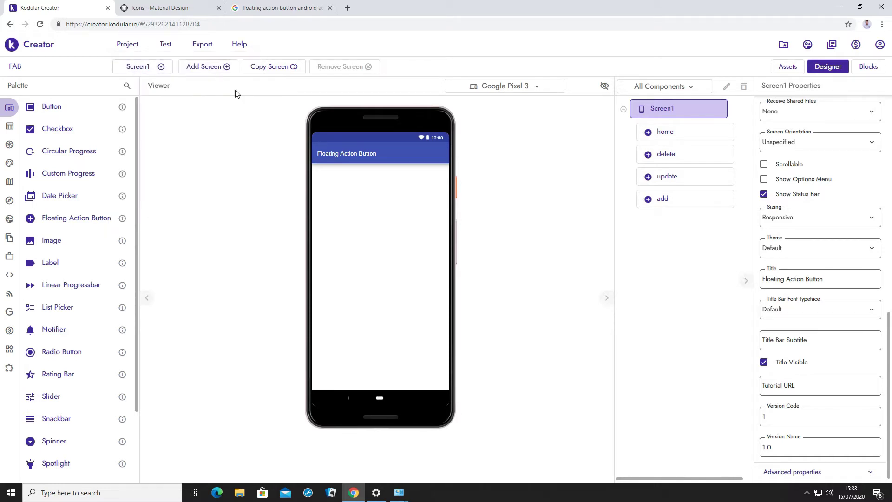
left_click(126, 48)
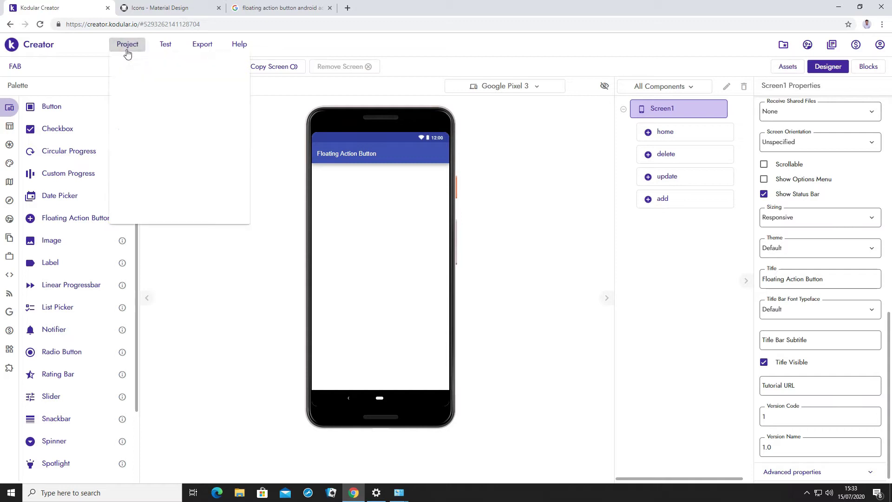
left_click(135, 80)
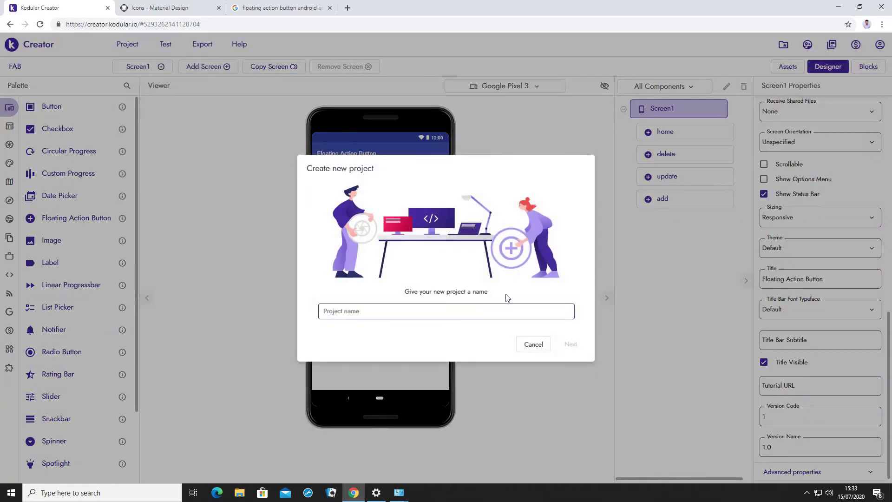
type("F")
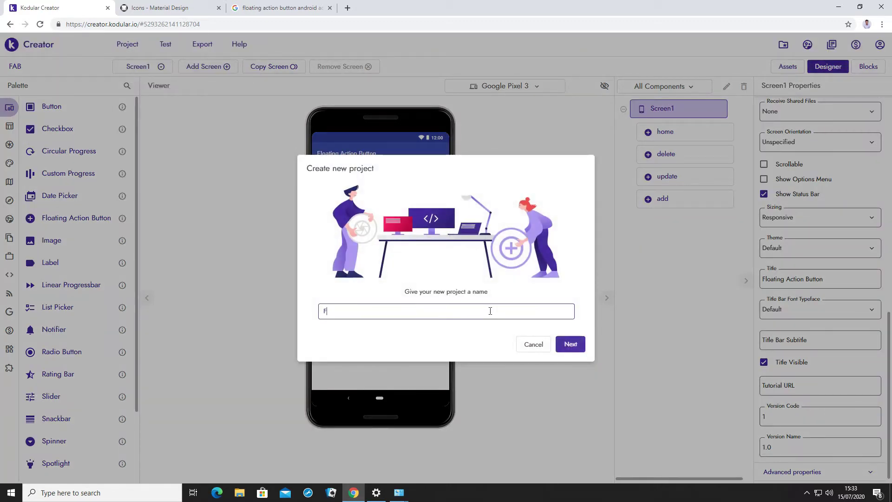
type("loating_A")
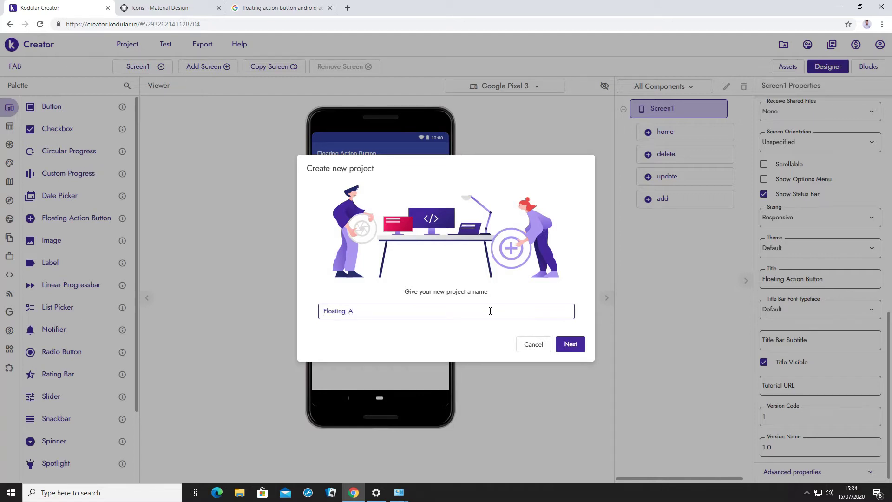
type("ction_Button")
left_click(571, 344)
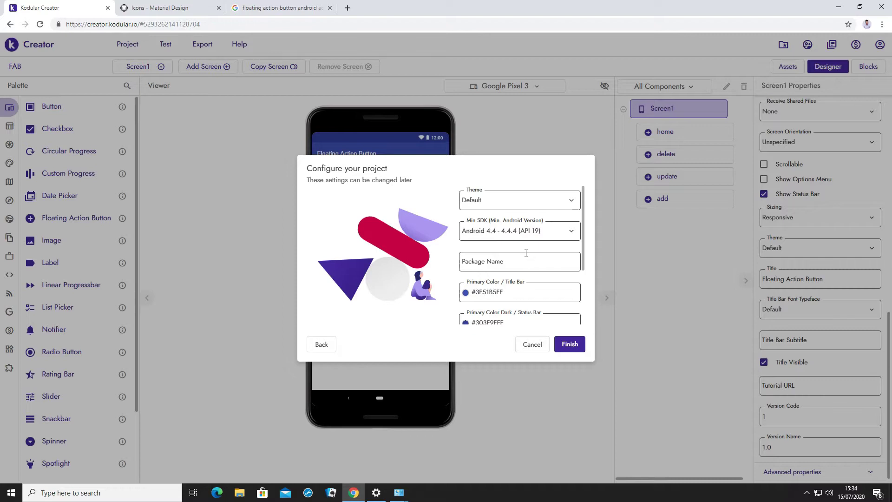
Step: Review the theme and colour options of the new project and finish creating it with the default settings
left_click(543, 208)
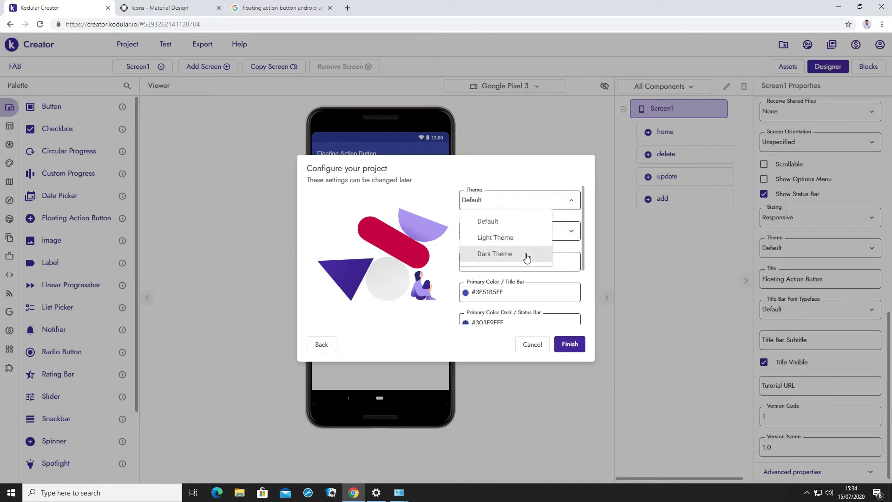
left_click(571, 199)
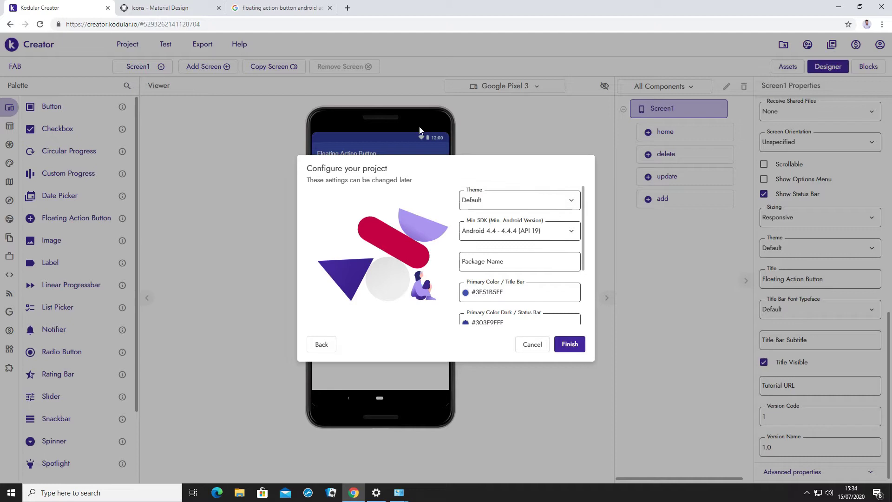
scroll(549, 266, "down", 1)
scroll(549, 266, "down", 3)
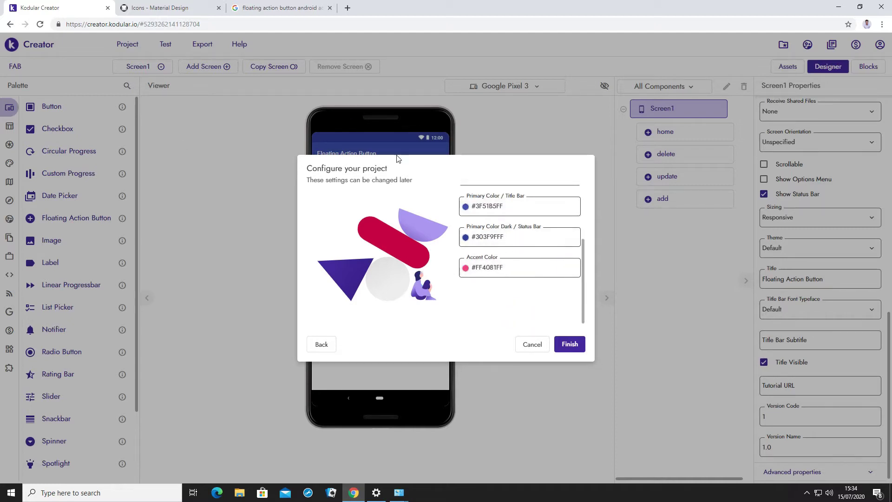
left_click_drag(397, 159, 407, 178)
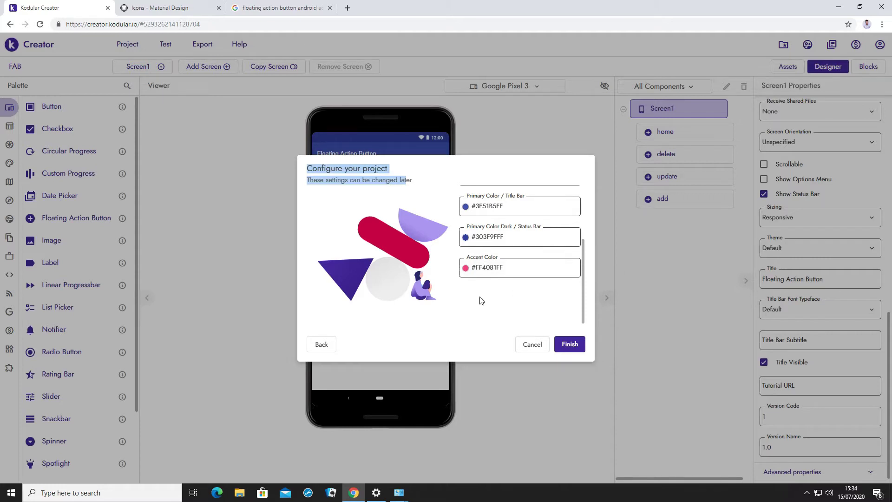
left_click(571, 345)
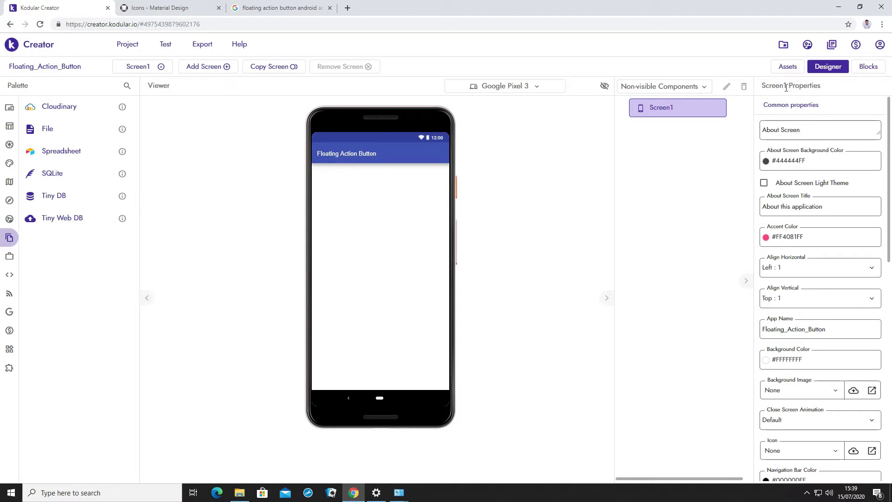
Step: Examine Screen1's common properties down to its title, dismissing the companion's network error
scroll(825, 130, "down", 5)
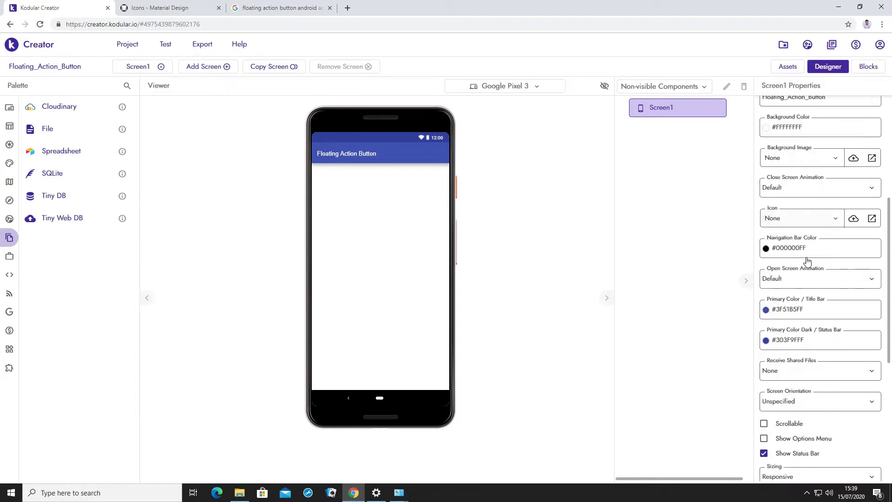
scroll(796, 232, "up", 3)
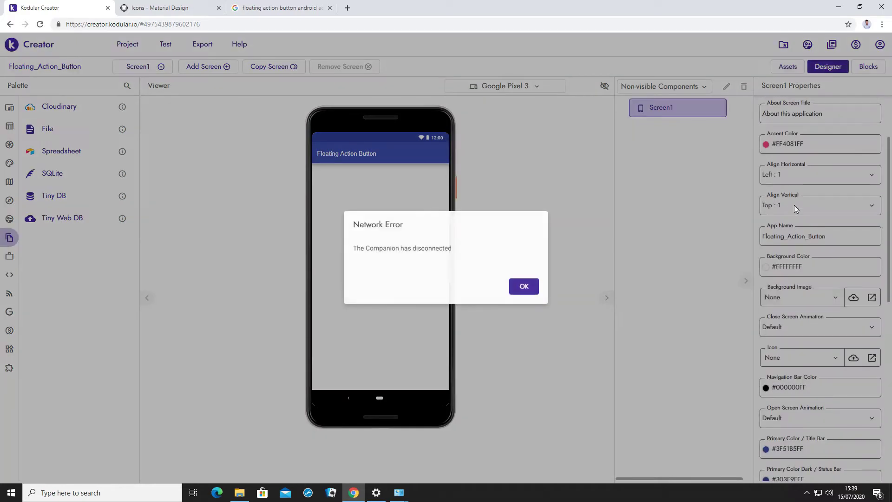
left_click(524, 287)
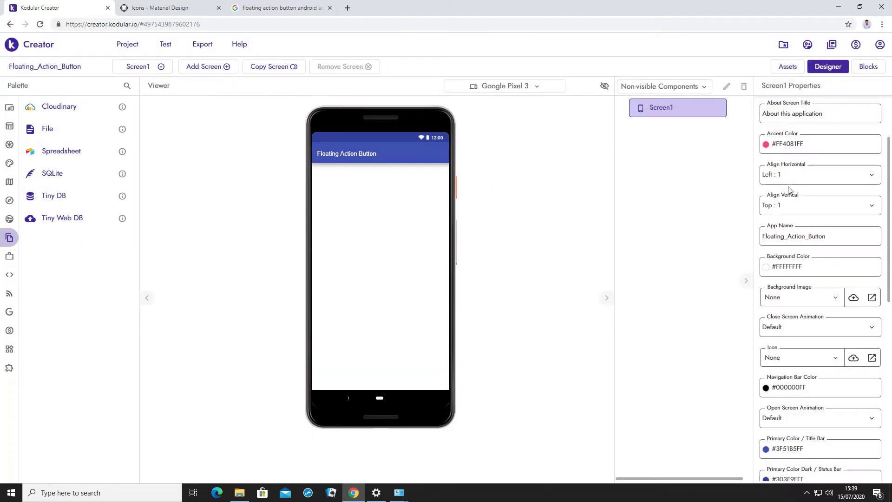
scroll(804, 232, "up", 2)
scroll(807, 237, "down", 3)
scroll(807, 237, "down", 5)
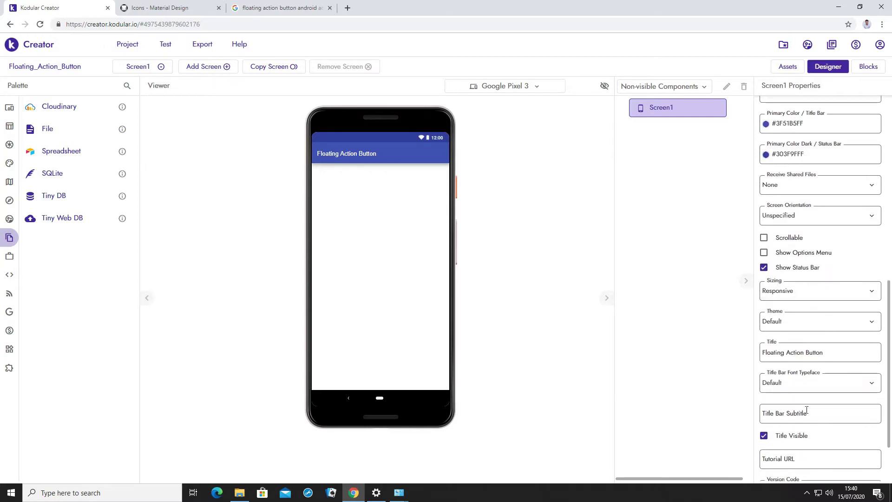
left_click_drag(835, 352, 764, 353)
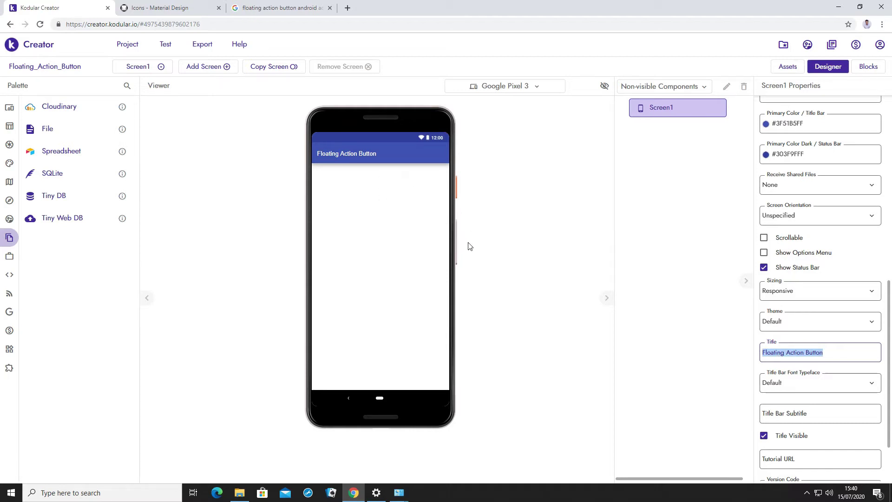
Step: Add a Floating Action Button component from the user interface components to Screen1
left_click(5, 112)
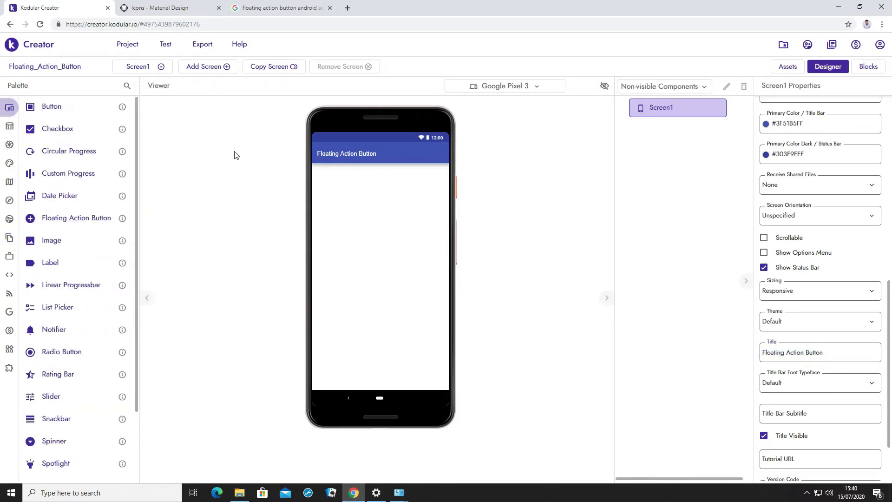
mouse_move(14, 109)
left_click_drag(84, 219, 375, 219)
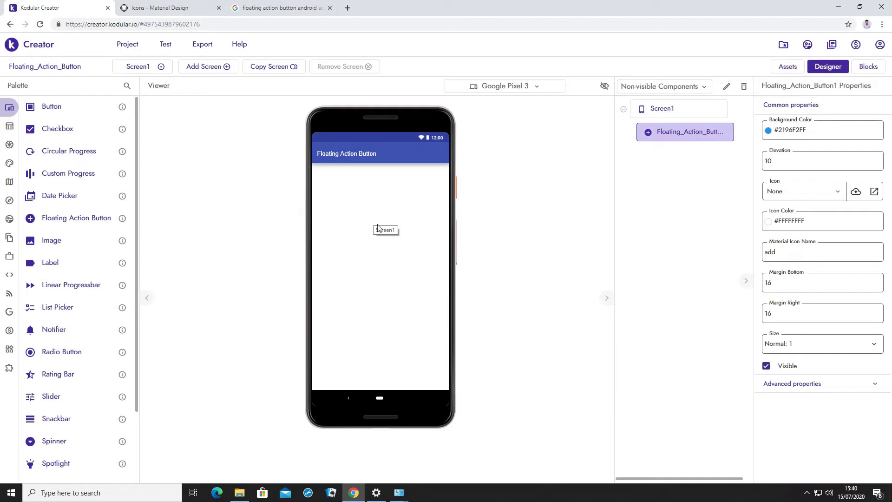
left_click(393, 240)
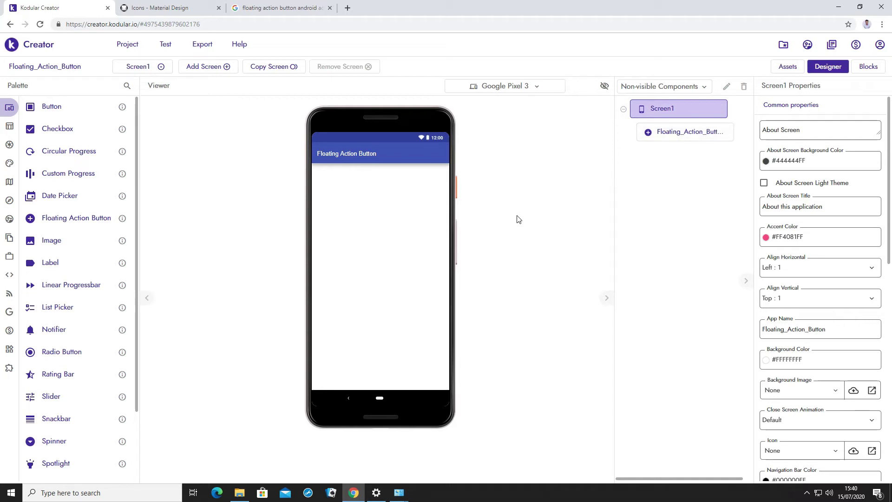
Step: Set the component tree's filter to All Components
left_click(679, 87)
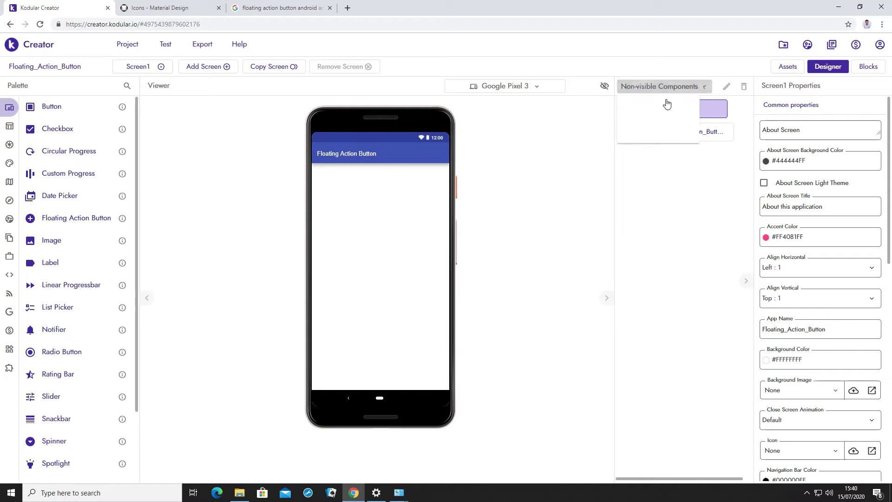
left_click(667, 104)
left_click(666, 89)
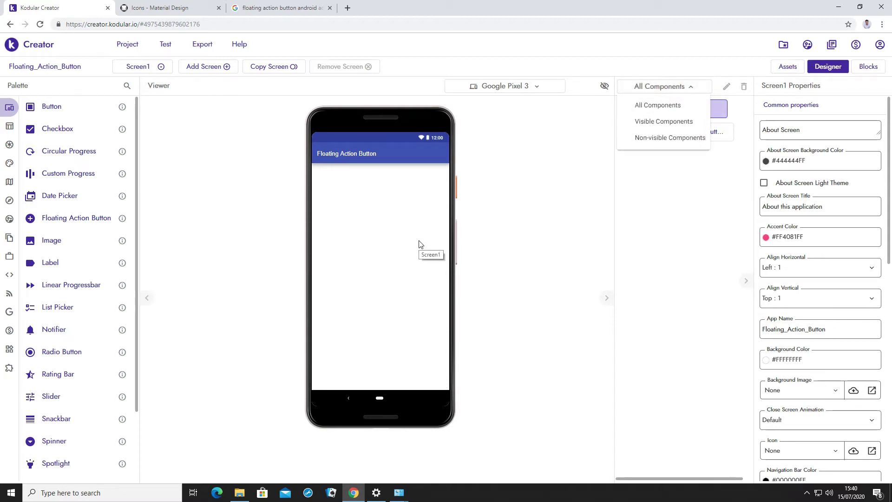
left_click(567, 183)
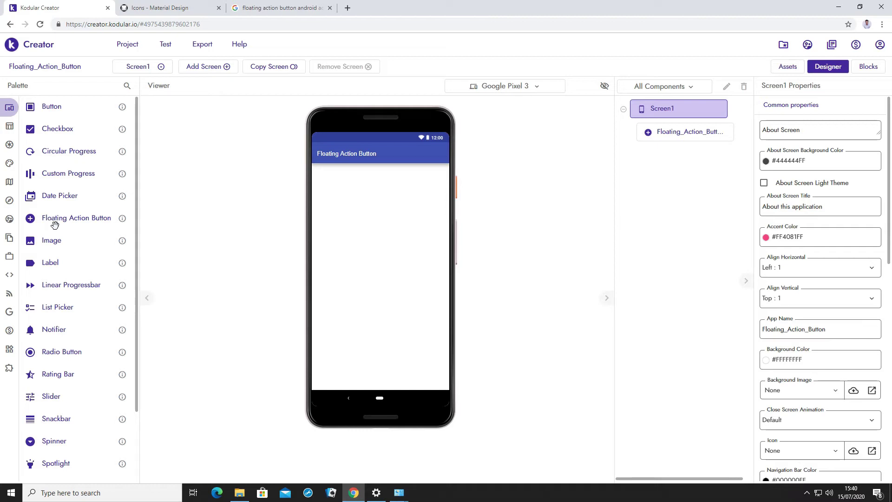
Step: Add three more Floating Action Button components to Screen1
left_click_drag(57, 224, 312, 232)
left_click_drag(87, 219, 364, 233)
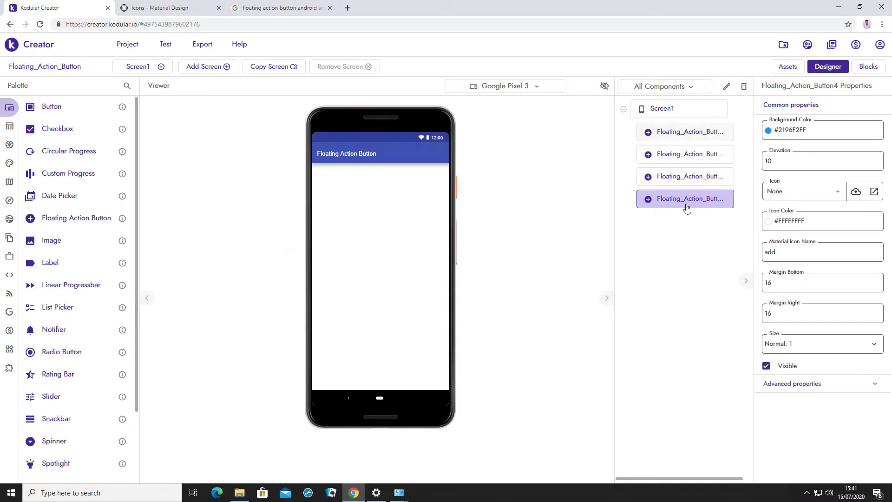
Step: Rename the first floating action button component as home
left_click(687, 135)
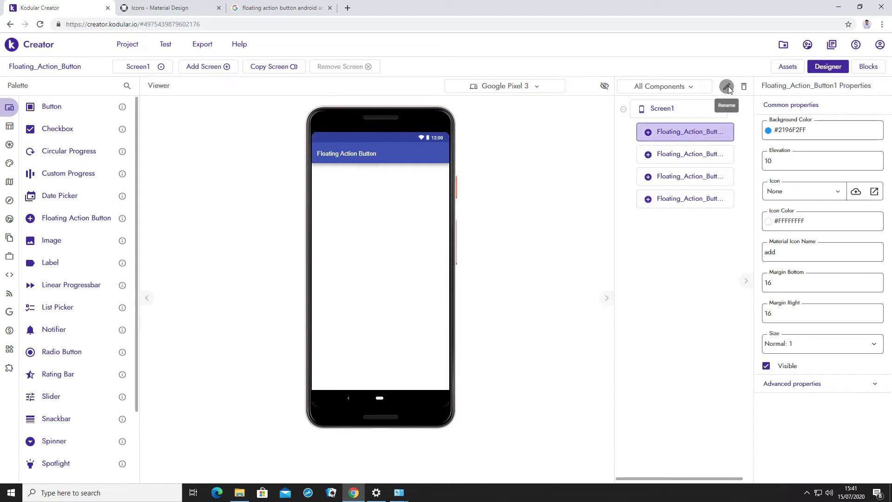
left_click(727, 86)
left_click_drag(460, 297, 376, 297)
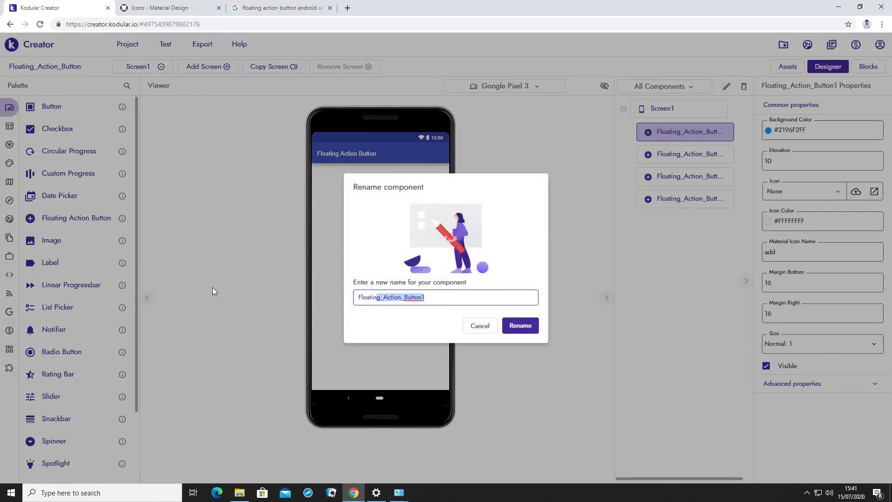
key("BackSpace")
key("BackSpace")
key("BackSpace")
type("home")
left_click(511, 325)
Step: Rename the second floating action button component as add
left_click(667, 154)
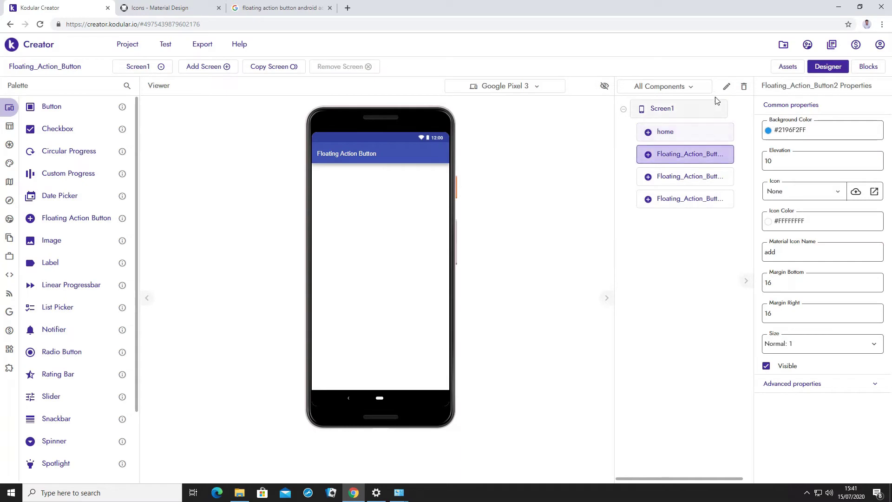
left_click(727, 87)
left_click_drag(426, 298, 235, 296)
type("add")
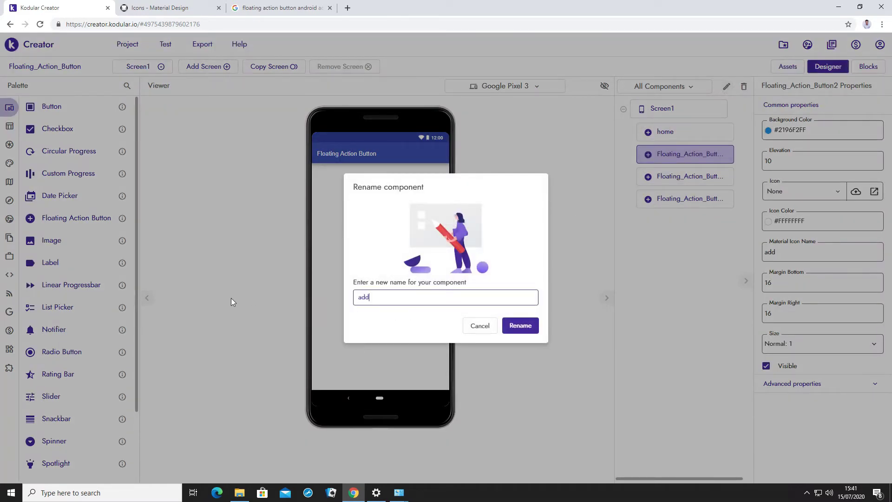
left_click(520, 325)
Step: Rename the third floating action button component as update
left_click(697, 178)
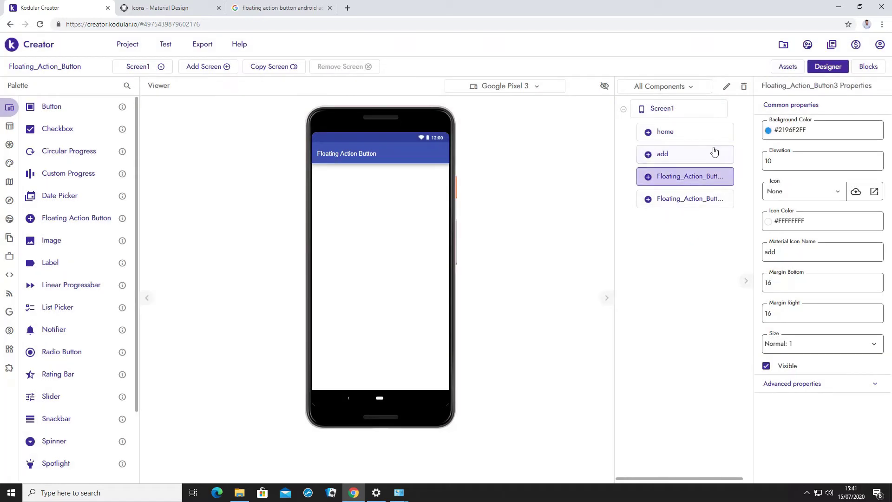
left_click(727, 87)
left_click_drag(426, 298, 76, 303)
type("update")
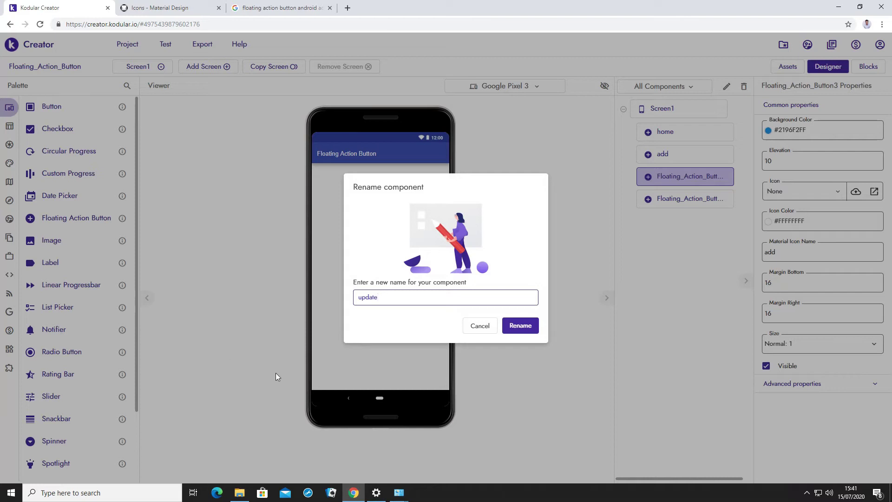
left_click(519, 326)
Step: Rename the fourth floating action button component as delete
left_click(704, 201)
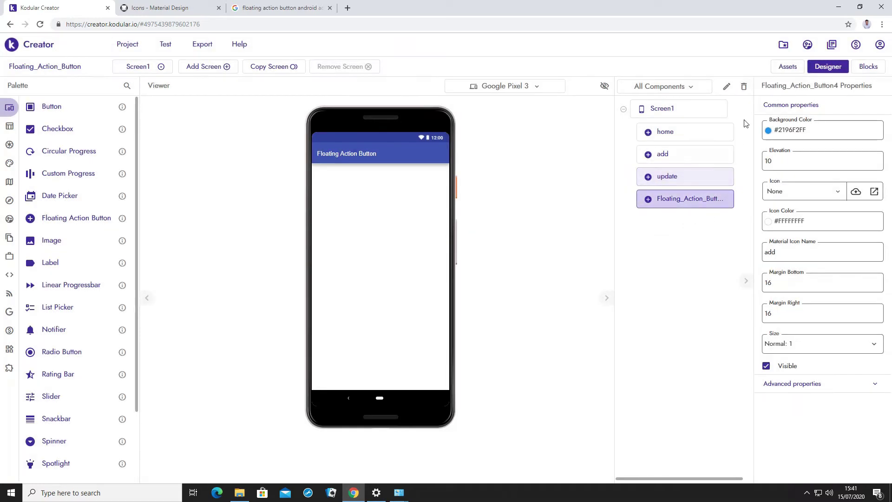
left_click(727, 87)
left_click_drag(426, 298, 159, 302)
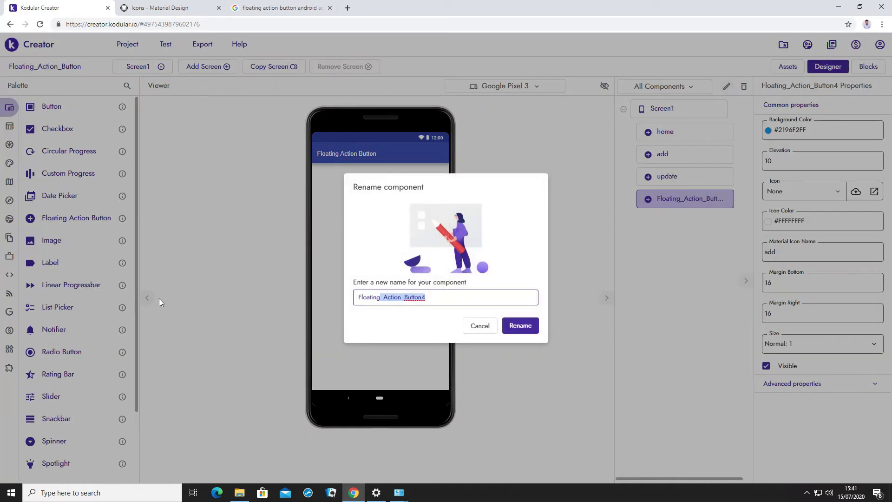
key("BackSpace")
key("BackSpace")
key("BackSpace")
key("BackSpace")
key("BackSpace")
key("BackSpace")
type("de")
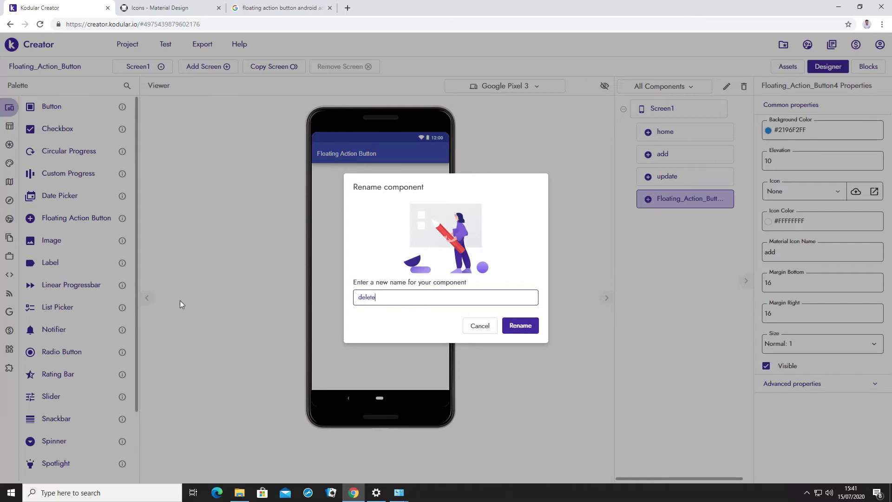
type("lete")
left_click(520, 326)
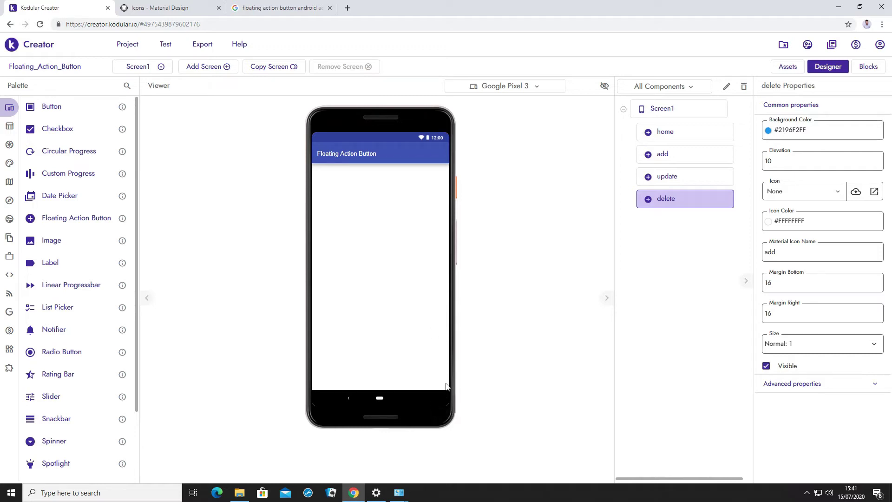
left_click(10, 493)
type("c")
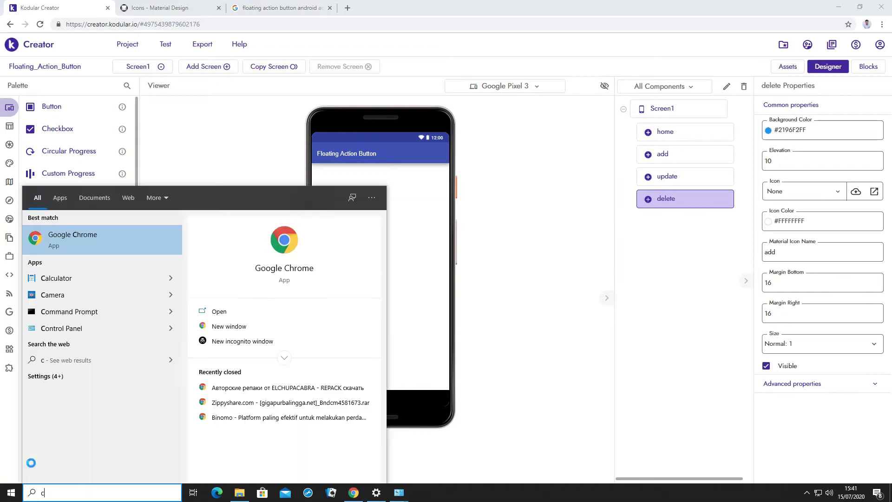
key("BackSpace")
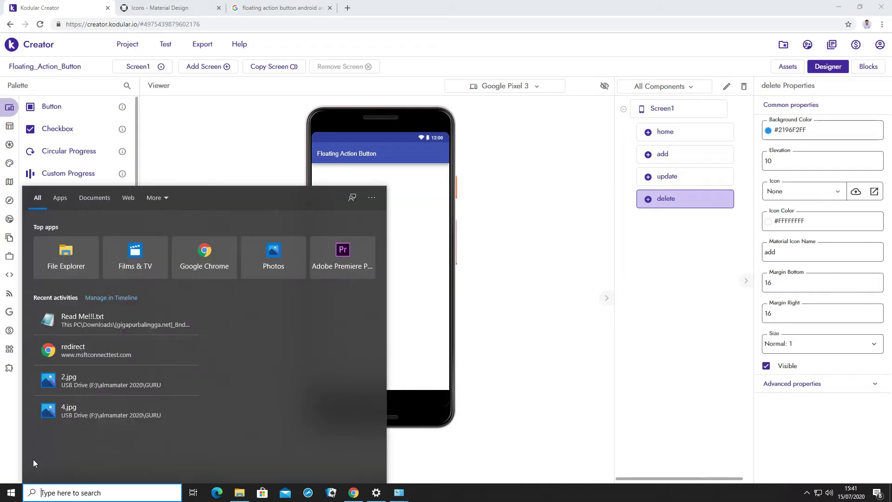
type("nox")
key("BackSpace")
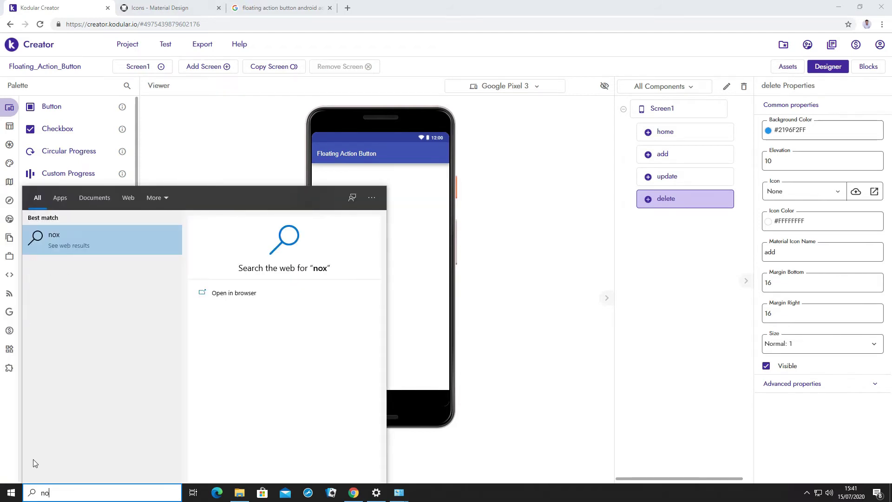
key("BackSpace")
key("BackSpace")
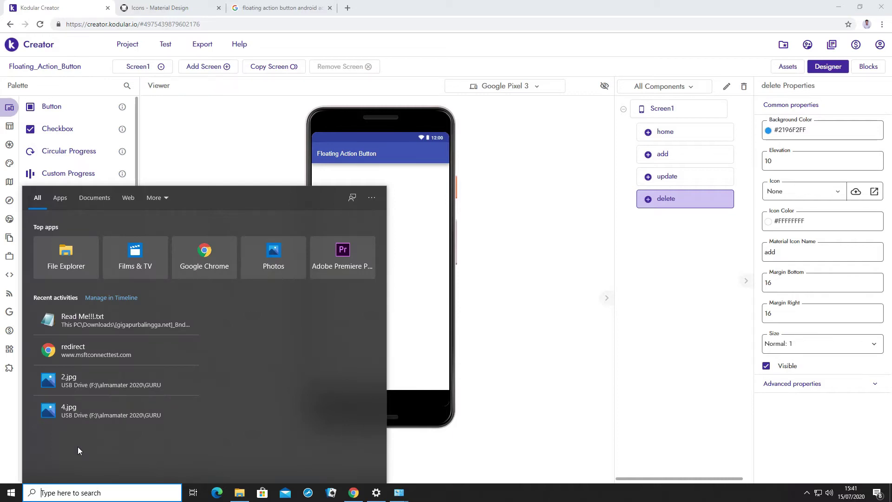
left_click(472, 327)
Step: Start a live test of the project by connecting it to the companion app
left_click(171, 53)
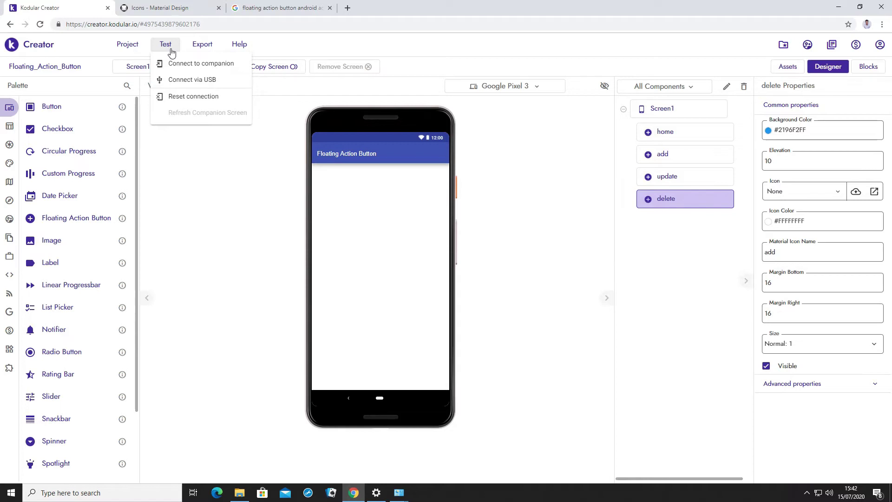
left_click(177, 63)
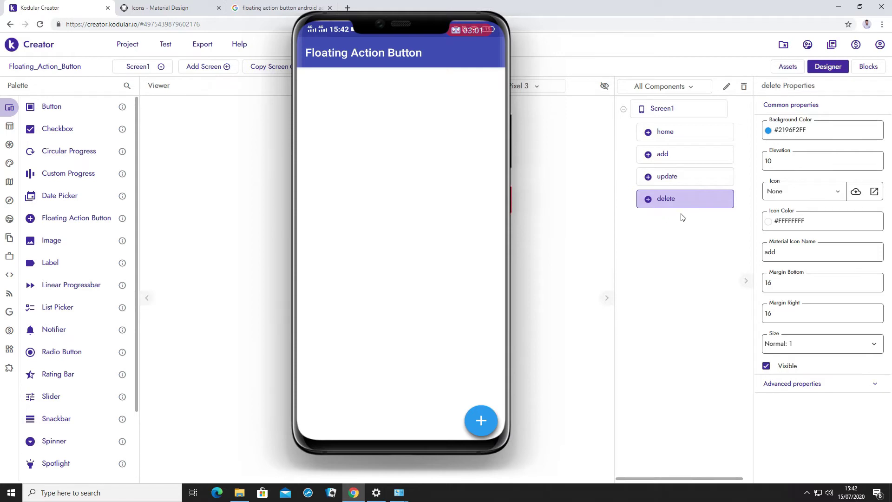
Step: Set the bottom margin of the delete button to 80 and of the update button to 145
left_click(681, 138)
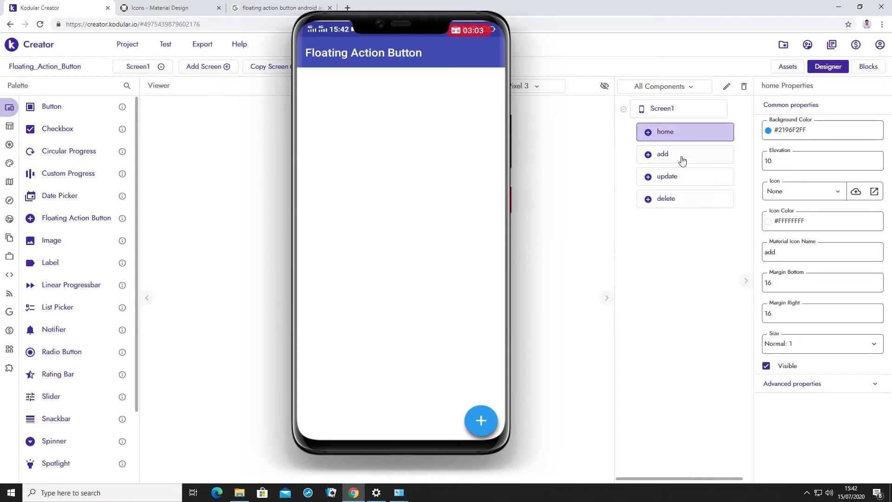
left_click(677, 155)
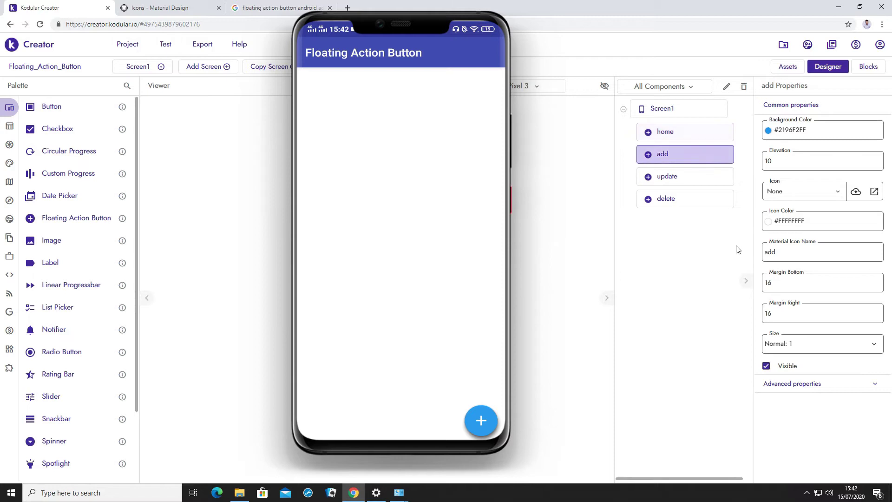
left_click(684, 201)
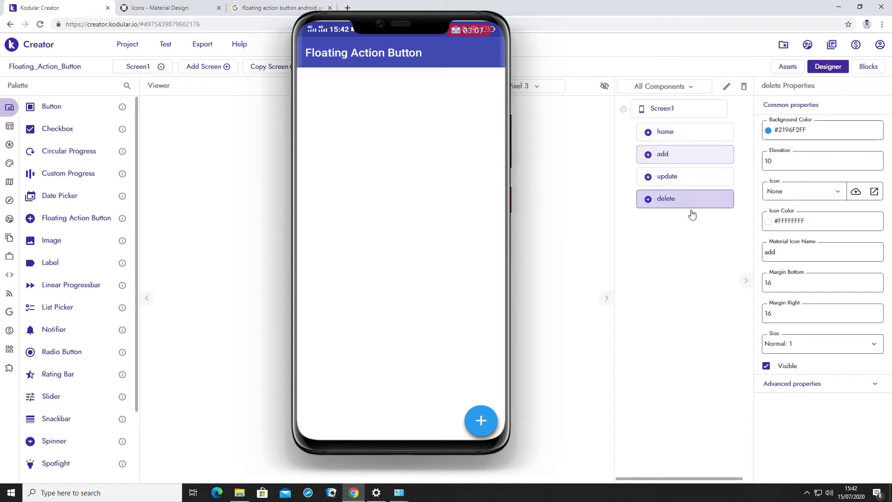
double_click(783, 283)
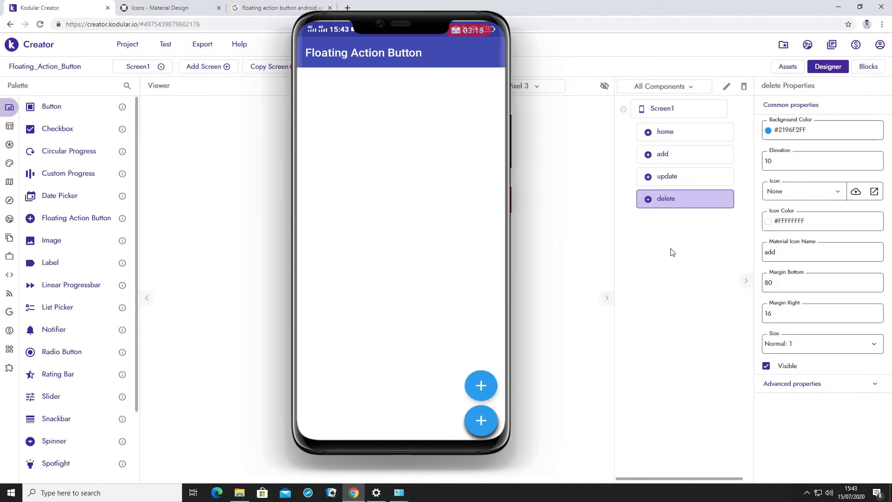
left_click(685, 176)
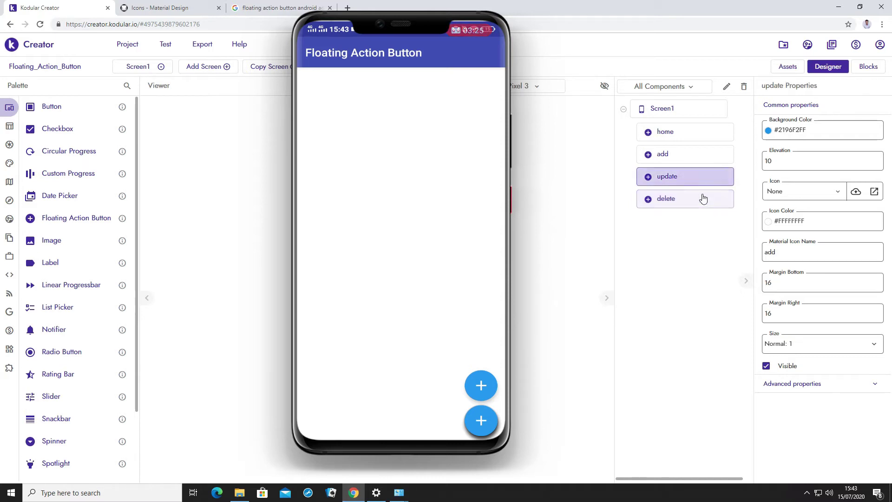
double_click(781, 281)
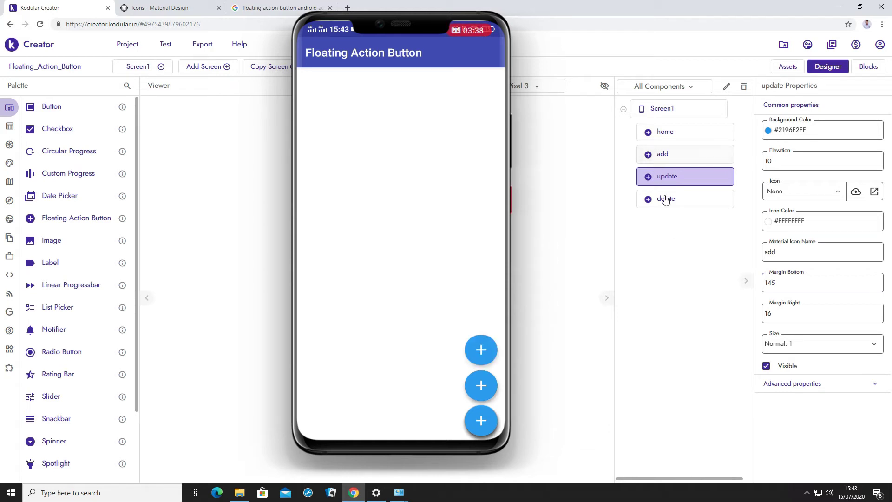
Step: Set the bottom margin of the add button to 210
left_click(667, 158)
key("BackSpace")
key("BackSpace")
type("210")
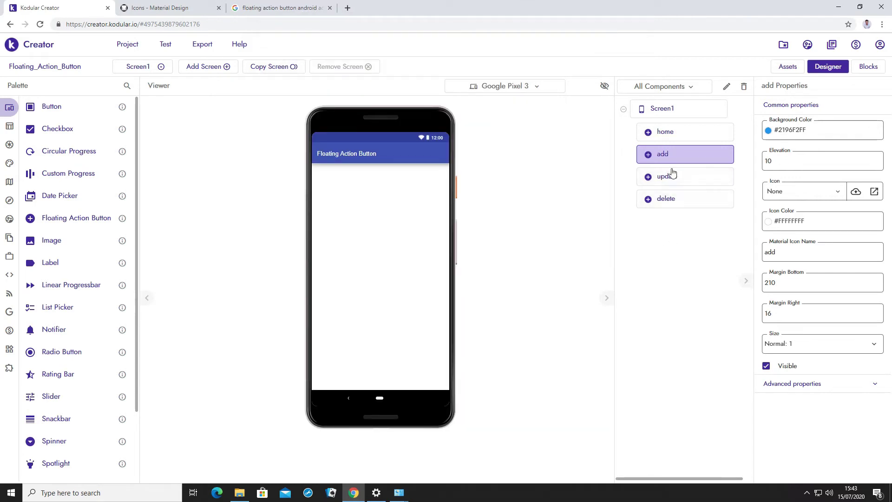
Step: Look up the name of the done icon in the Material Design icon library and return to the Kodular project
left_click(133, 8)
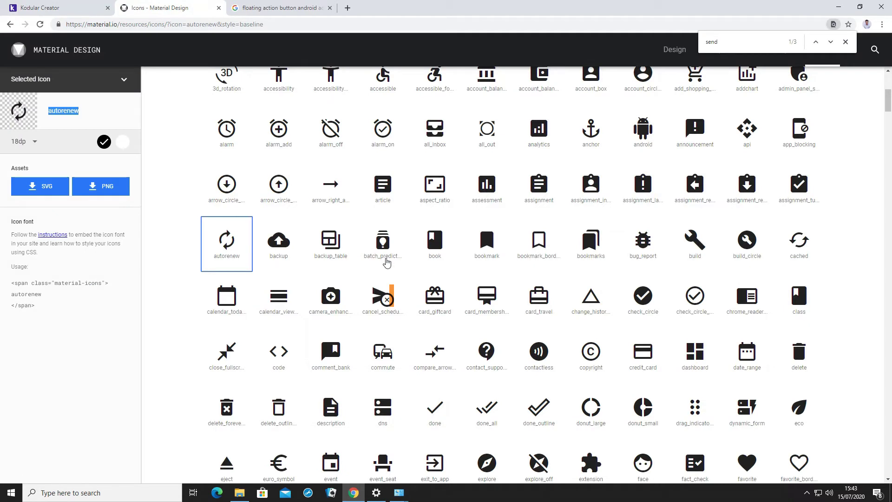
scroll(386, 263, "up", 4)
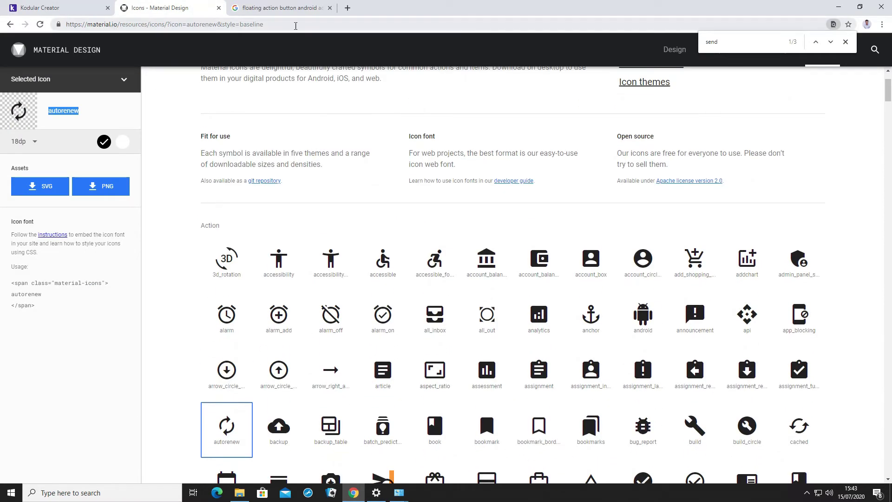
left_click(847, 41)
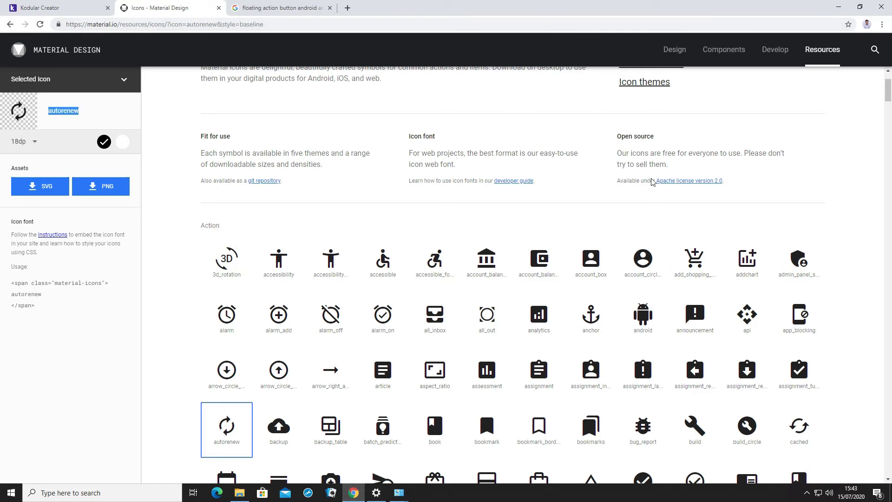
scroll(511, 219, "down", 7)
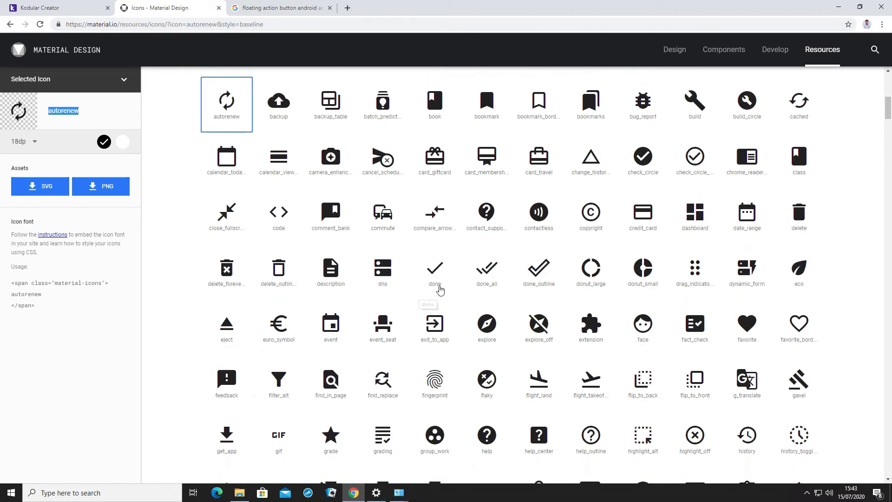
left_click(433, 284)
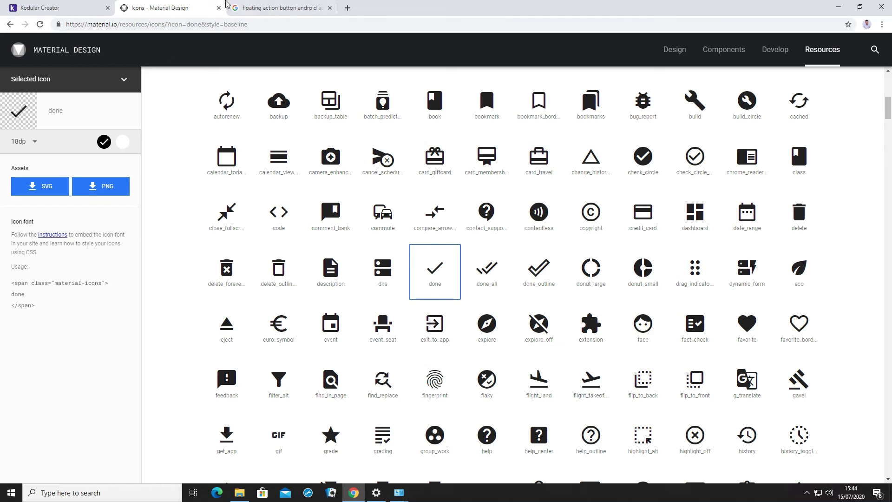
left_click(70, 7)
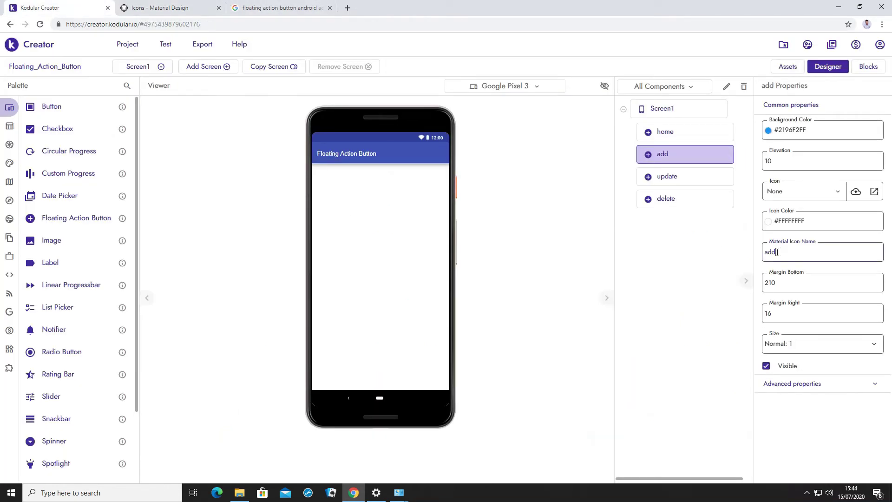
left_click(681, 281)
Step: Give the home button the background color #3F51B5FF and the material icon name home
left_click(678, 136)
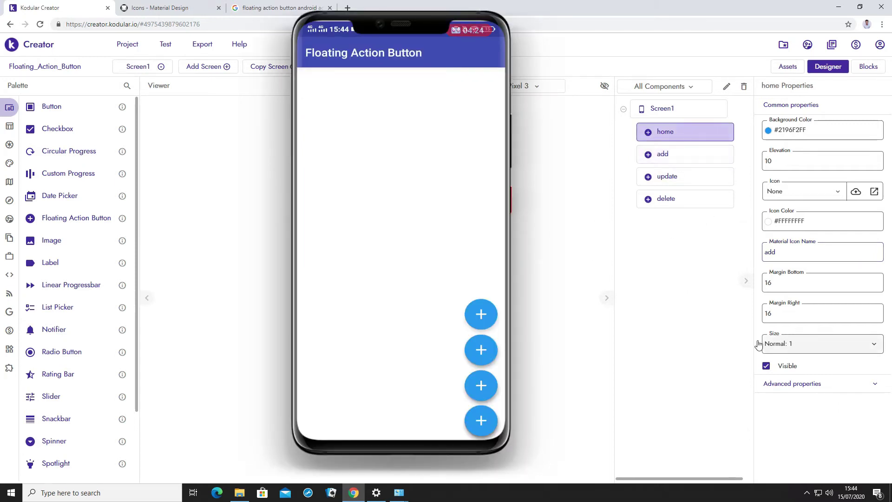
left_click(796, 132)
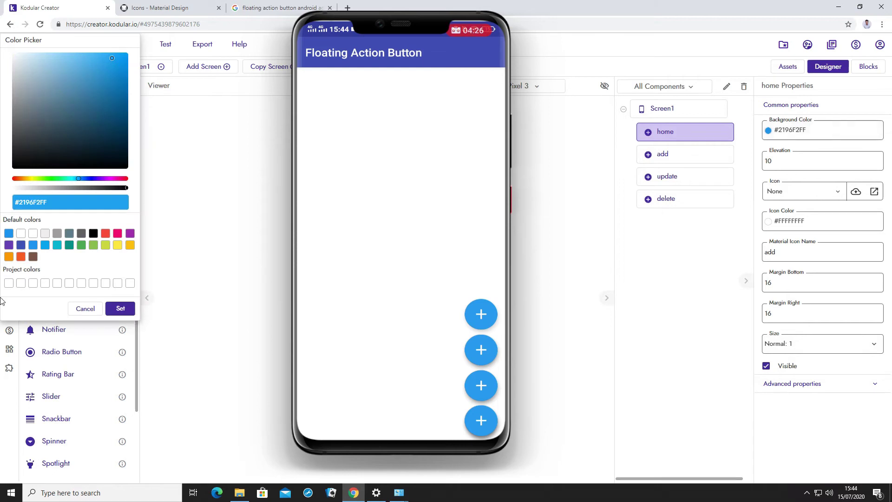
left_click(21, 245)
left_click(119, 309)
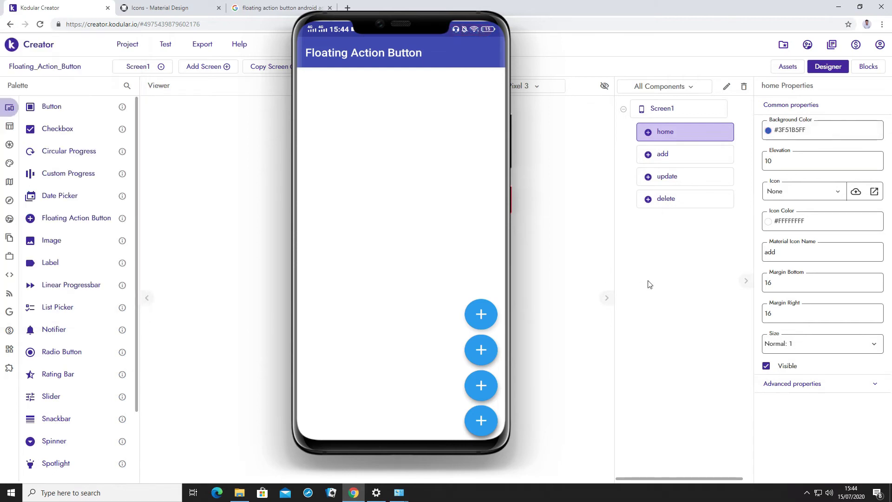
double_click(778, 253)
type("home")
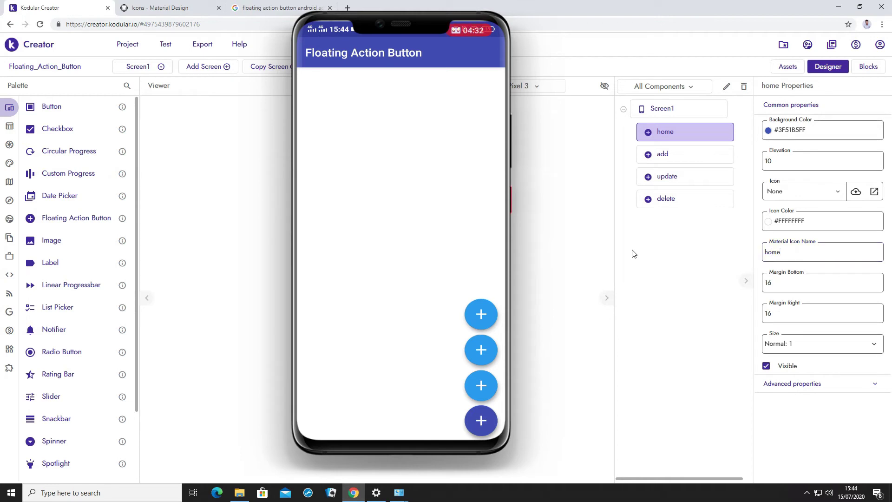
Step: Give the update button the background color #8BC24AFF and the material icon name update
left_click(172, 7)
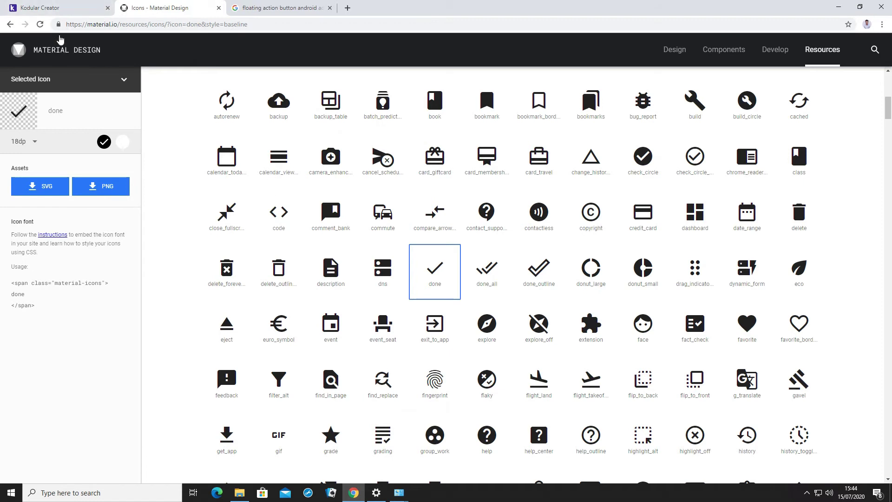
left_click(56, 7)
left_click(672, 177)
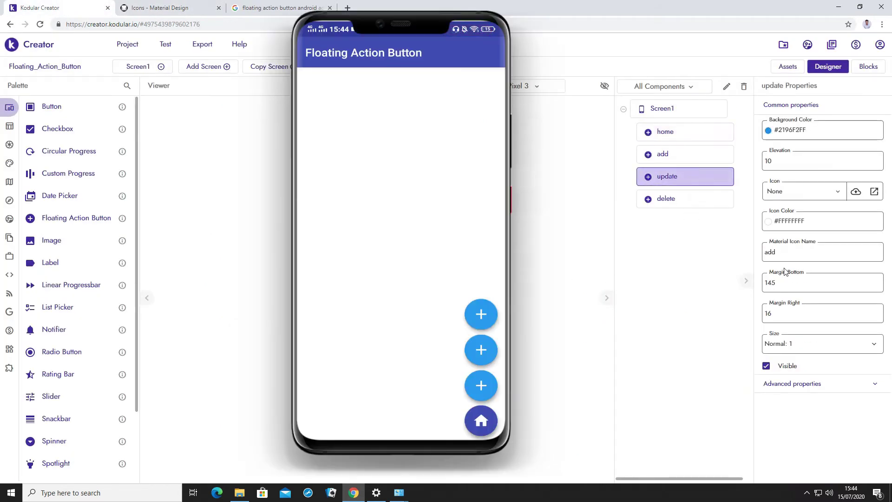
left_click(787, 135)
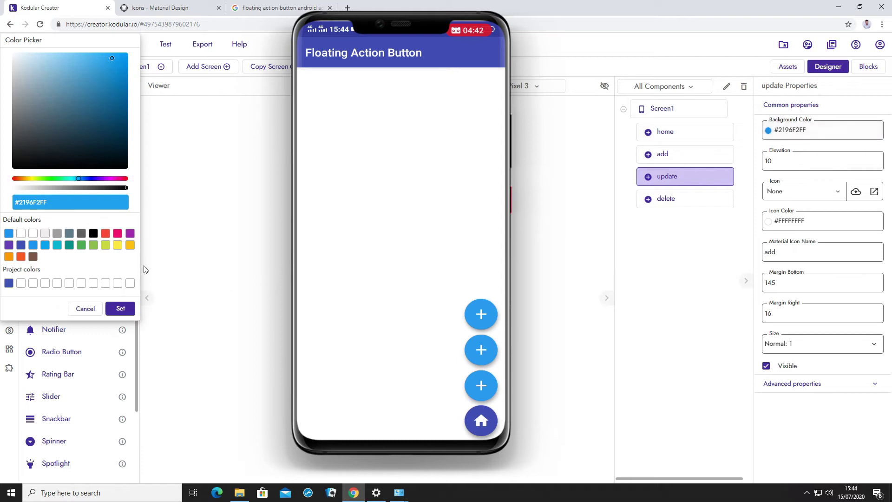
left_click(94, 245)
left_click(120, 308)
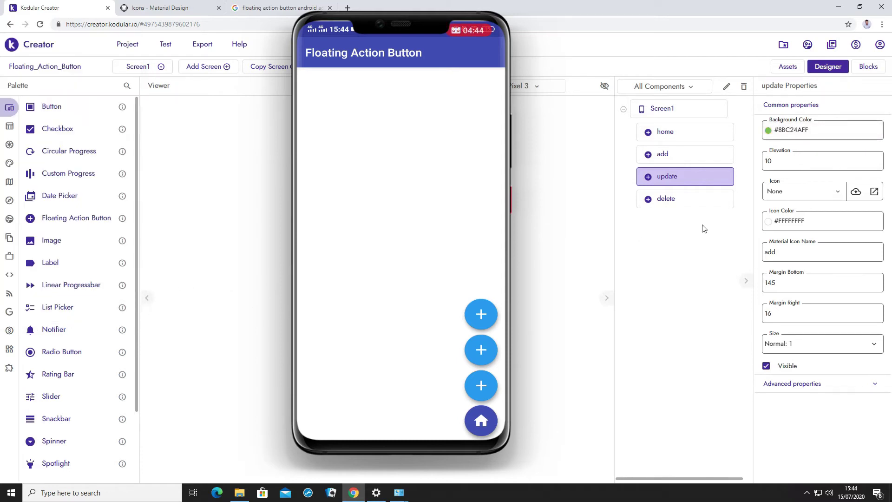
double_click(788, 257)
type("update")
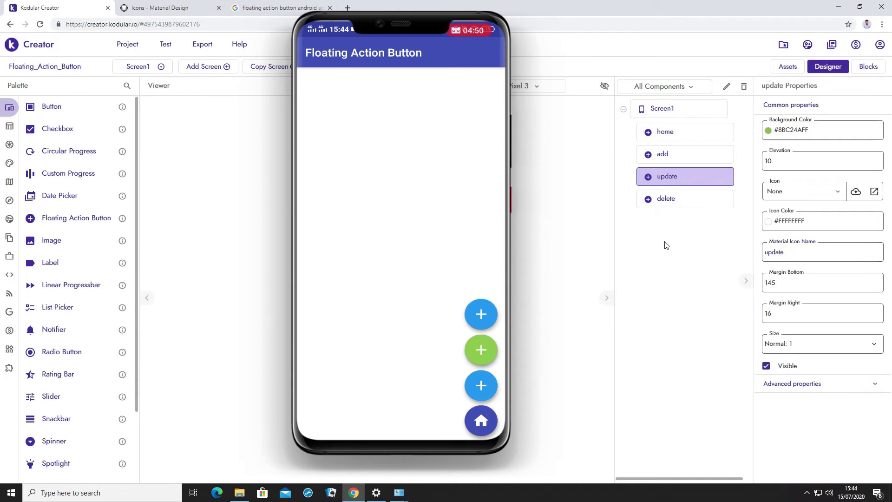
Step: Give the delete button the background color #F44336FF and the material icon name delete
left_click(670, 198)
left_click(788, 139)
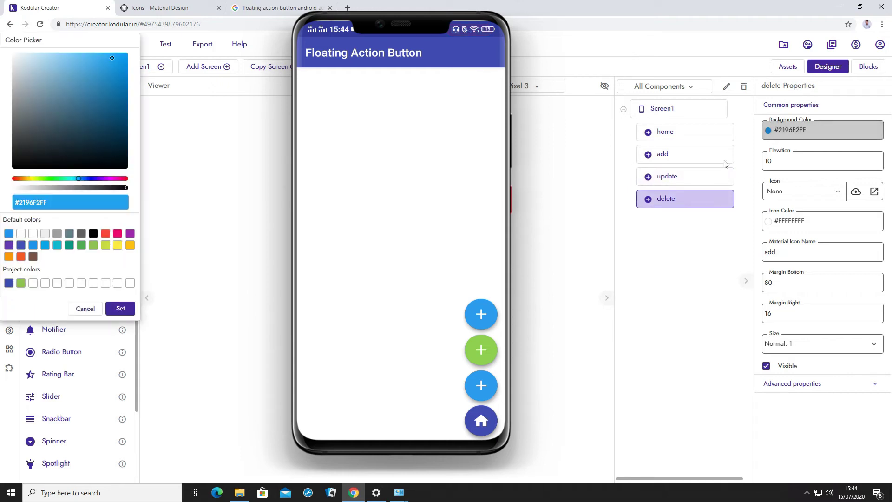
left_click(106, 234)
left_click(120, 308)
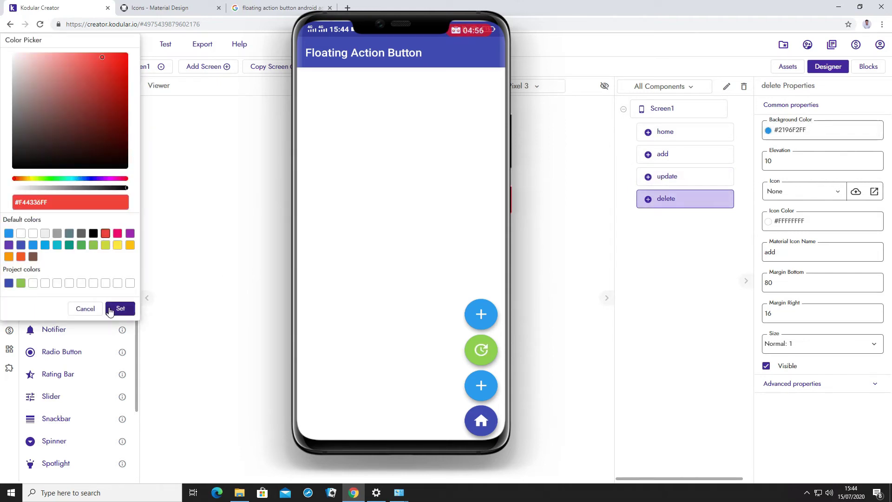
double_click(790, 250)
type("r")
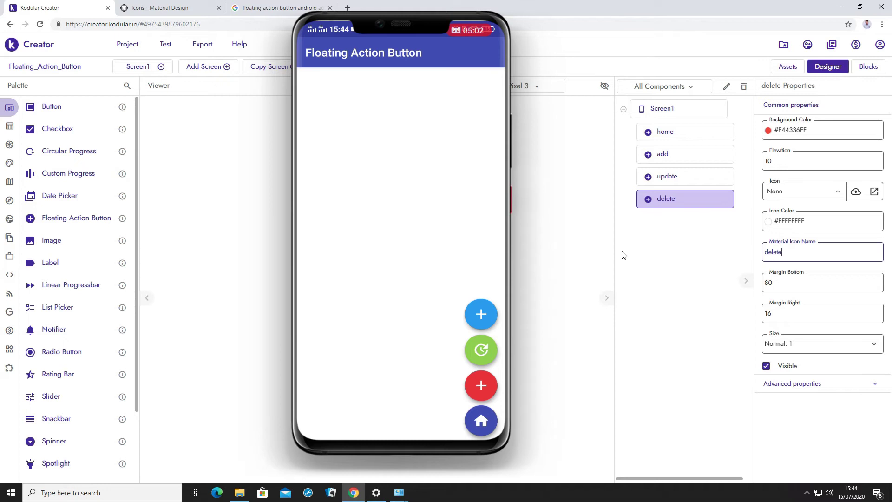
Step: Make the delete, update and add buttons not visible and refresh the companion screen
left_click(624, 255)
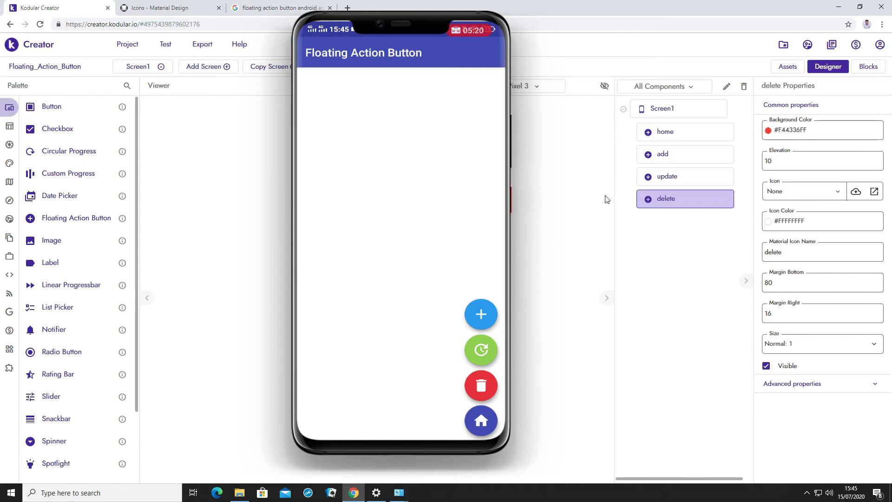
left_click(664, 153)
left_click(674, 179)
left_click(660, 199)
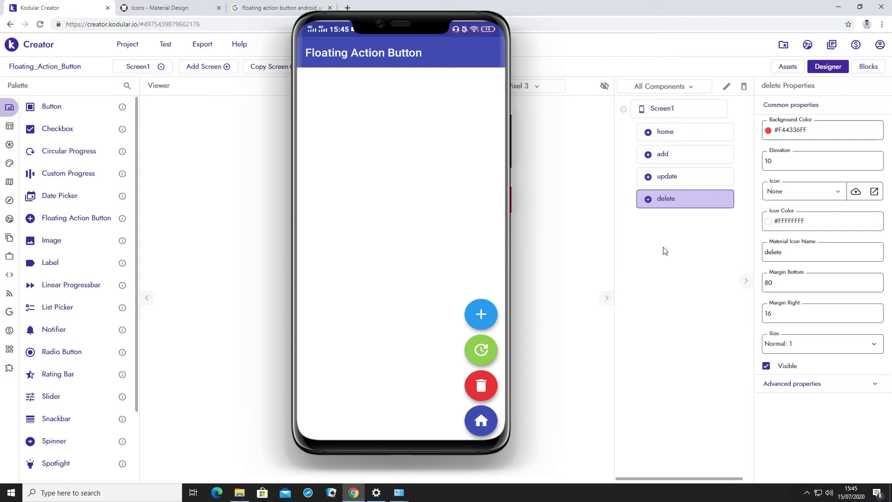
left_click(687, 183)
left_click(767, 366)
left_click(704, 158)
left_click(767, 365)
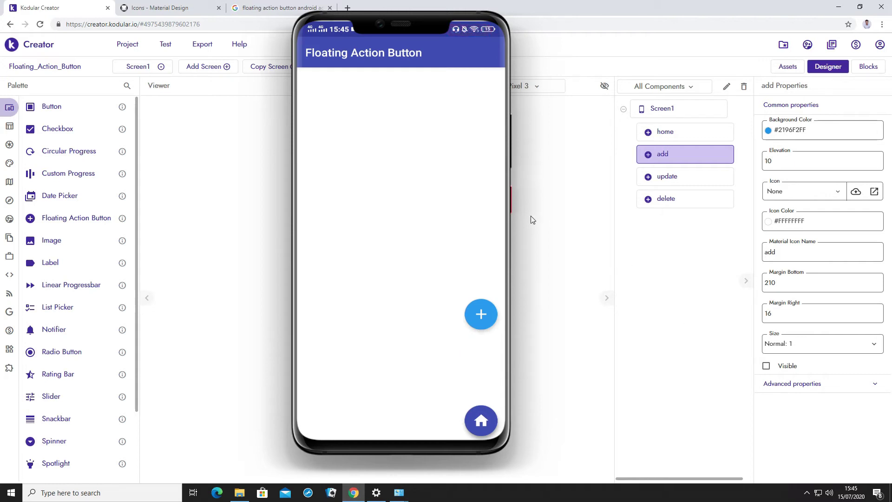
left_click(171, 50)
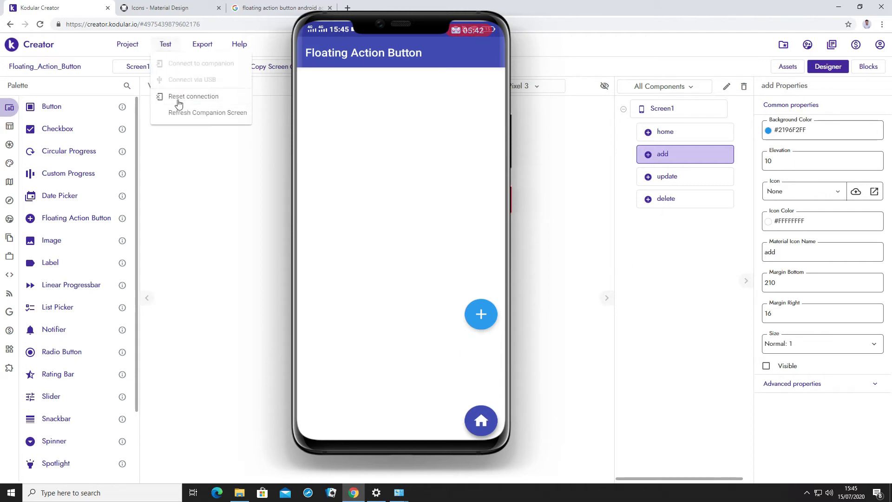
left_click(181, 111)
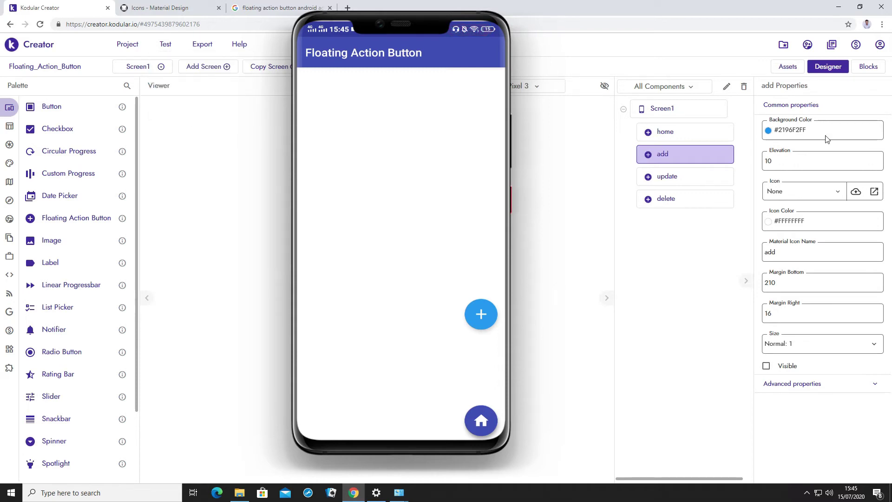
left_click(869, 67)
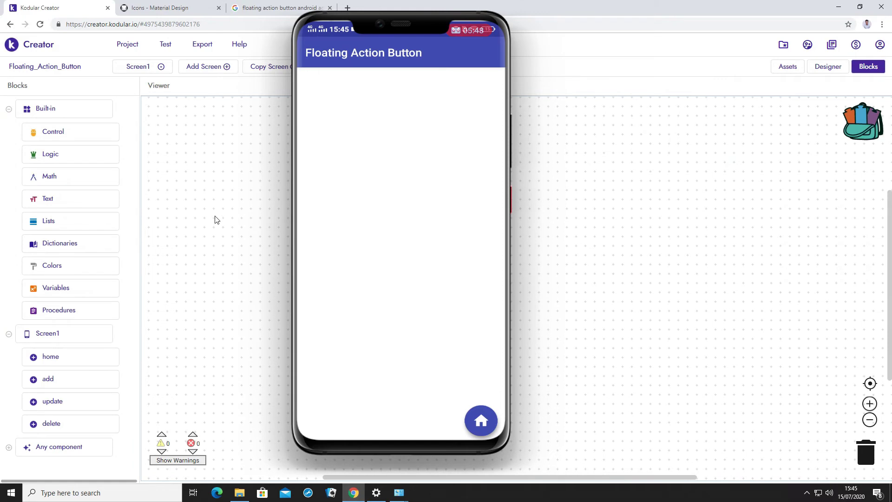
left_click(829, 67)
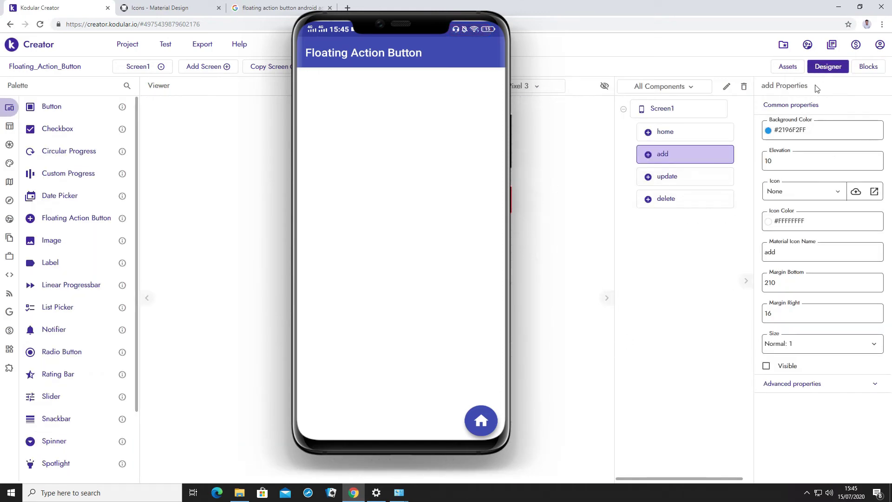
left_click(868, 67)
left_click(829, 67)
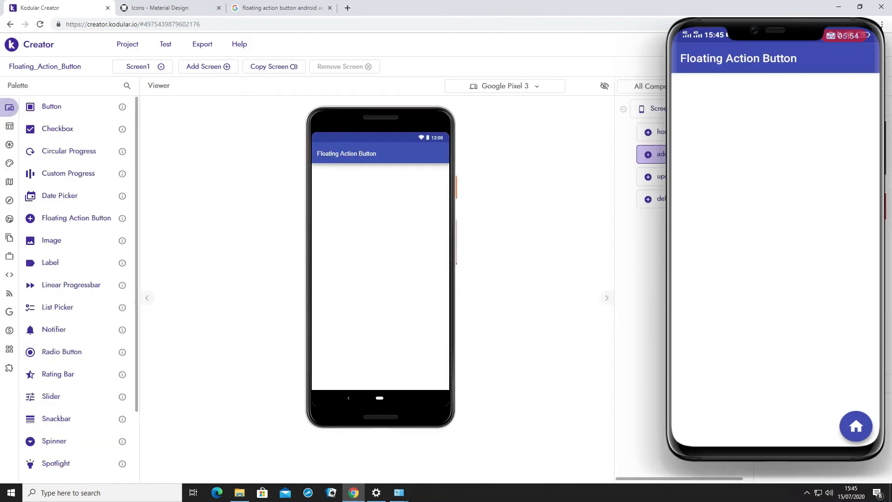
left_click(656, 132)
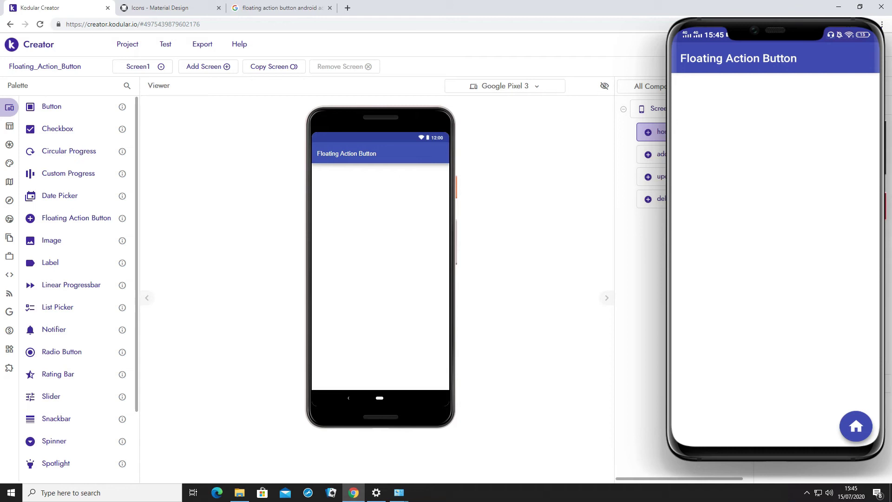
Step: Create a Click event handler for the home button that calls the add button's Show method
left_click(869, 66)
left_click(70, 357)
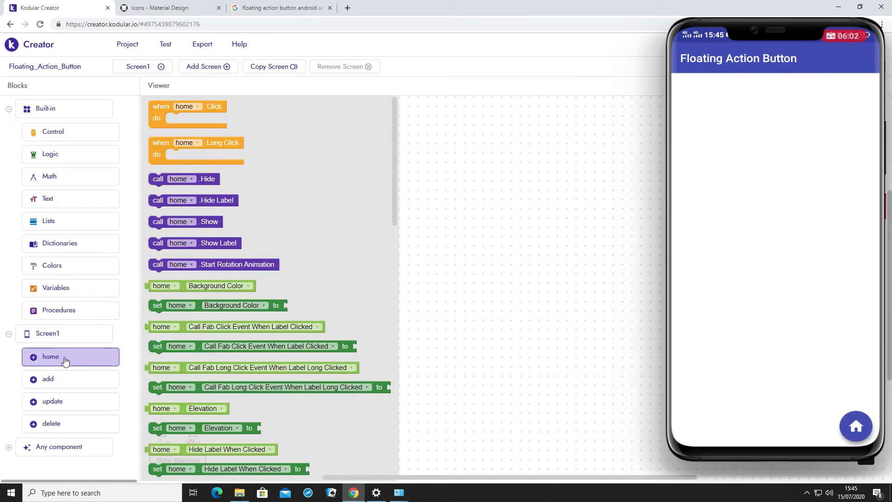
left_click_drag(159, 115, 235, 141)
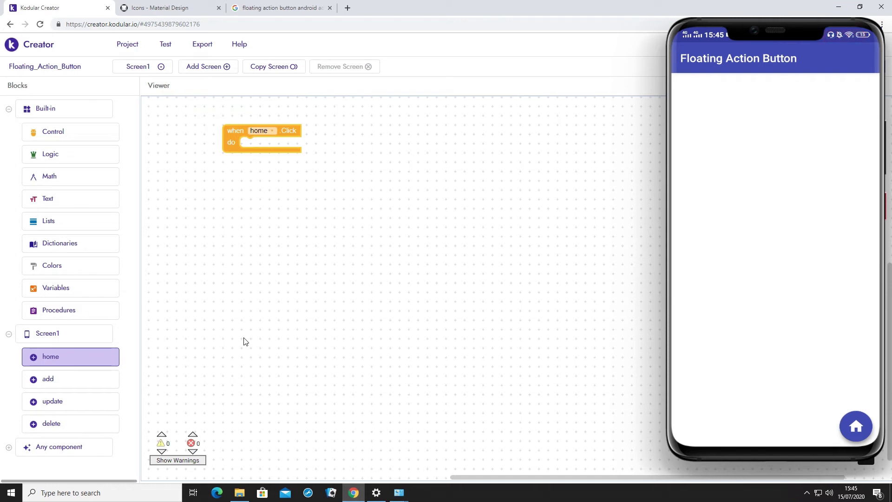
left_click(82, 382)
left_click_drag(158, 222, 256, 149)
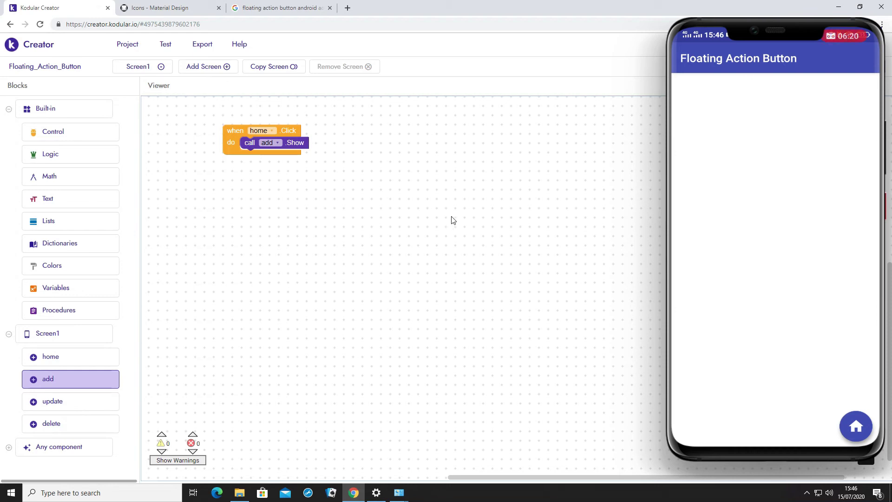
Step: Detach the add button's Show call from the home Click handler and place an if-then block inside the handler
left_click_drag(298, 143, 338, 195)
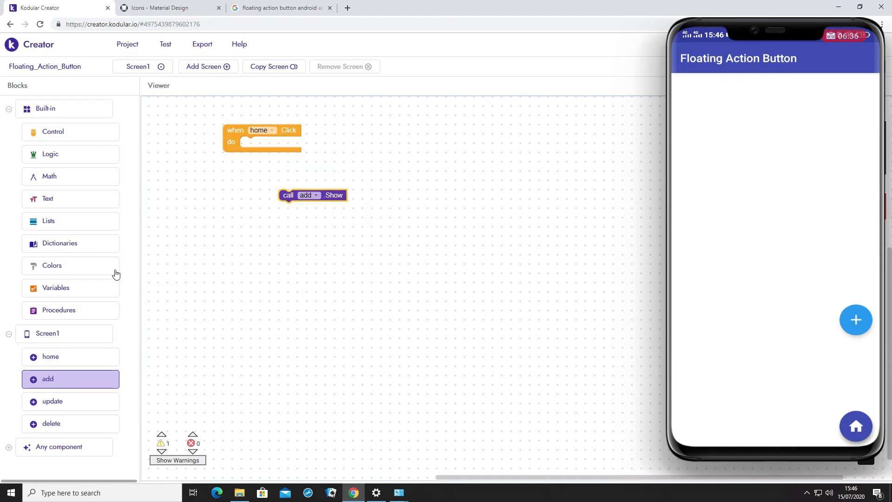
left_click(245, 265)
type("if")
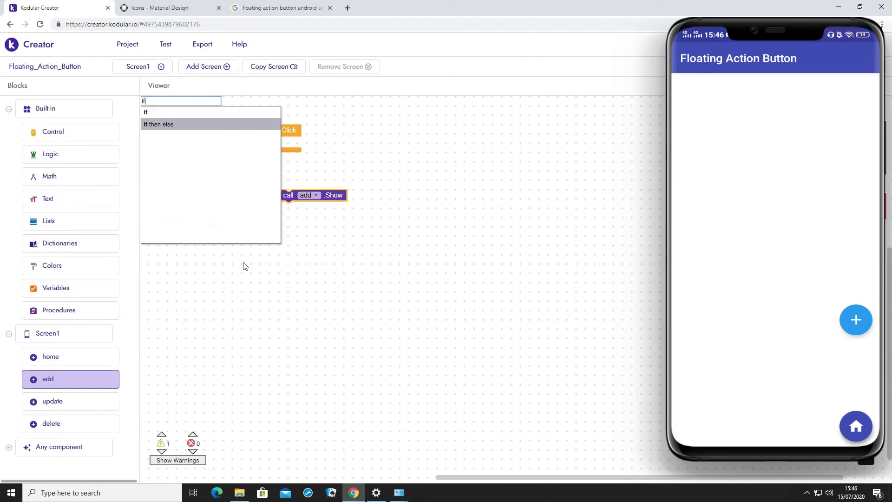
key("Return")
left_click_drag(290, 212, 252, 146)
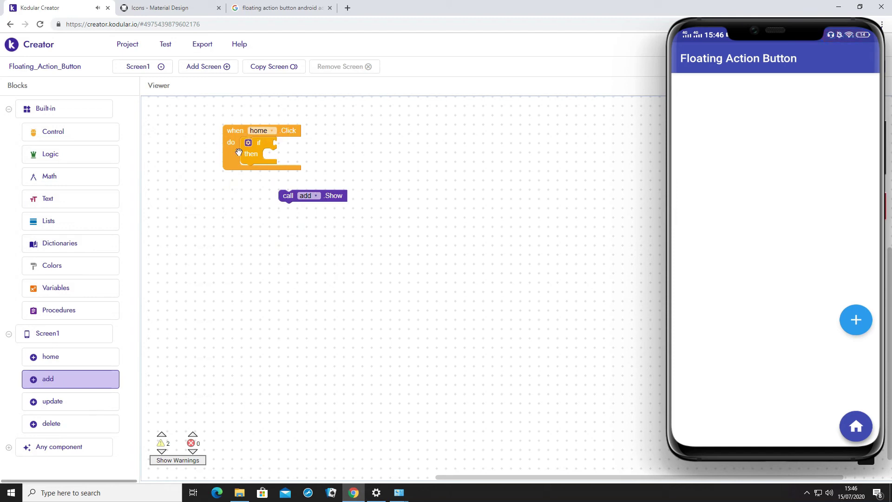
Step: Build the if condition so that it checks whether home's Material Icon Name equals the text "home"
left_click(70, 160)
left_click_drag(167, 170, 293, 158)
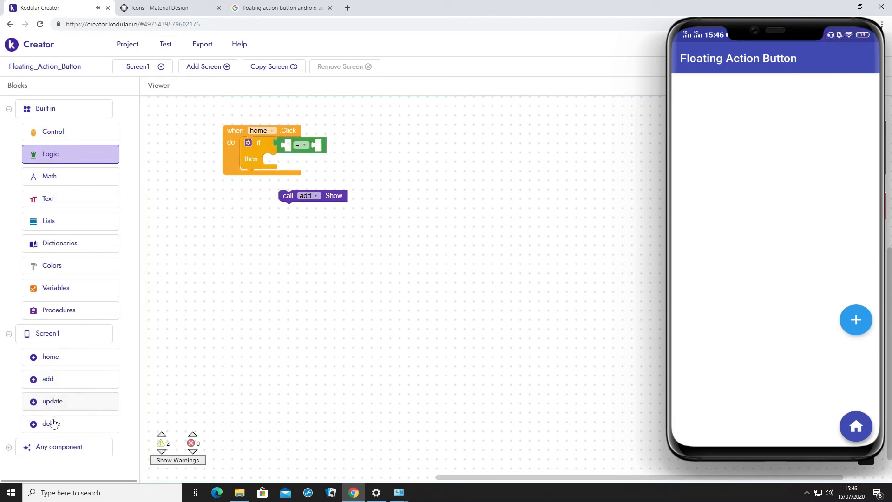
left_click(56, 361)
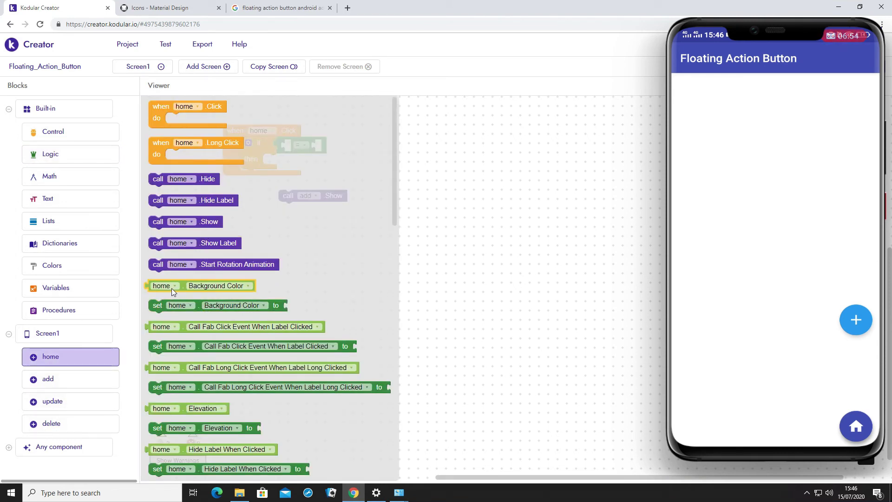
scroll(200, 395, "down", 2)
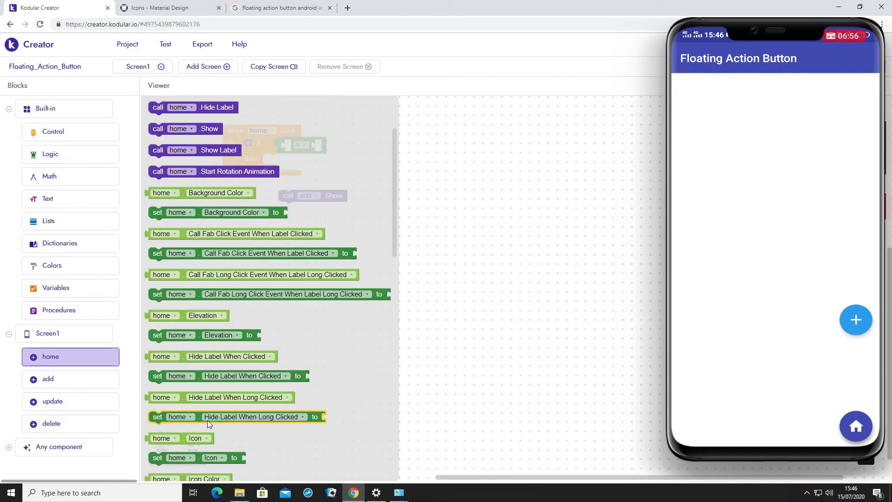
scroll(208, 421, "down", 4)
scroll(209, 409, "down", 2)
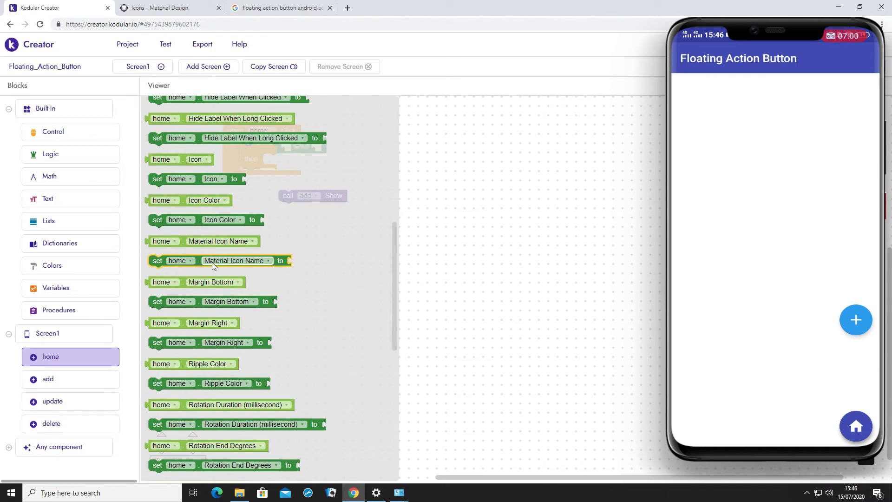
left_click_drag(200, 243, 347, 148)
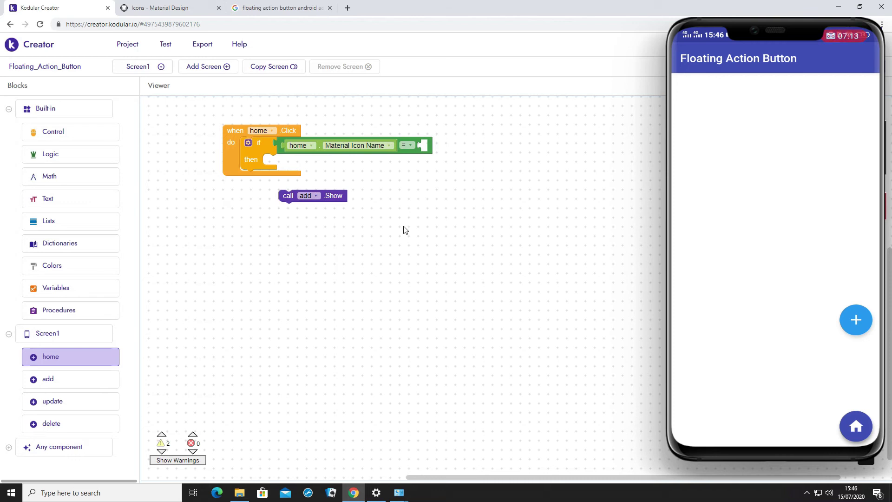
type("\"h")
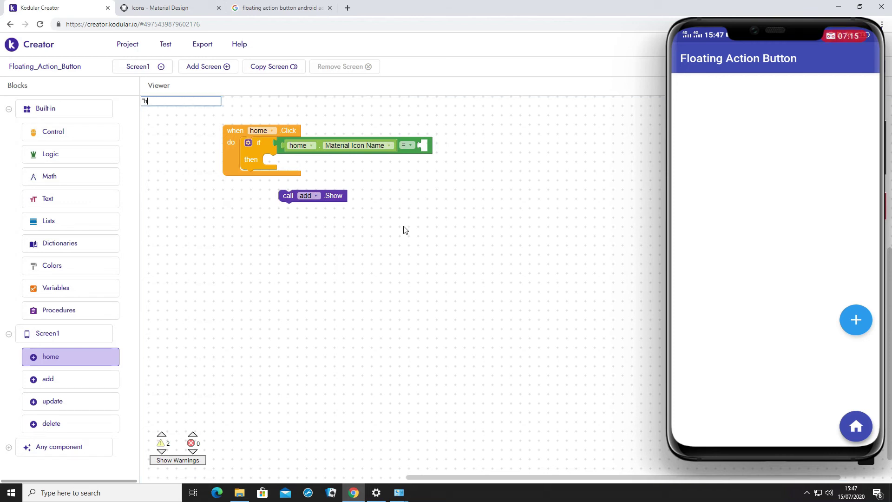
type("ome")
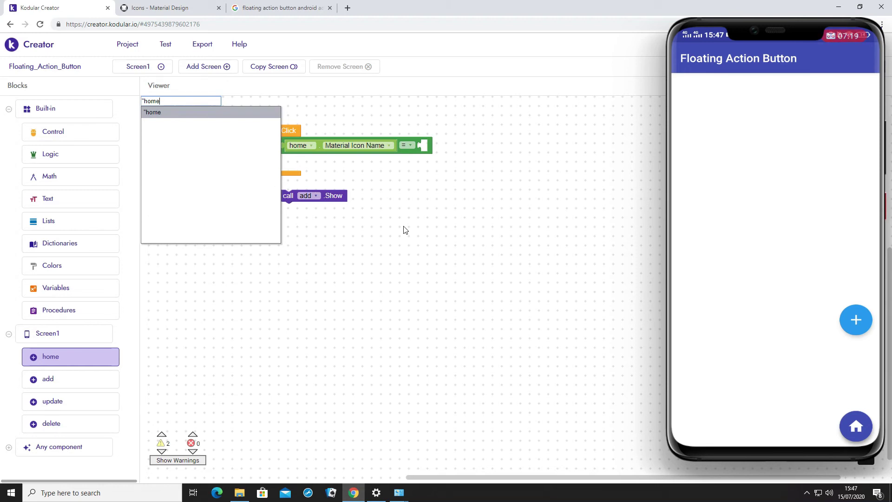
key("Return")
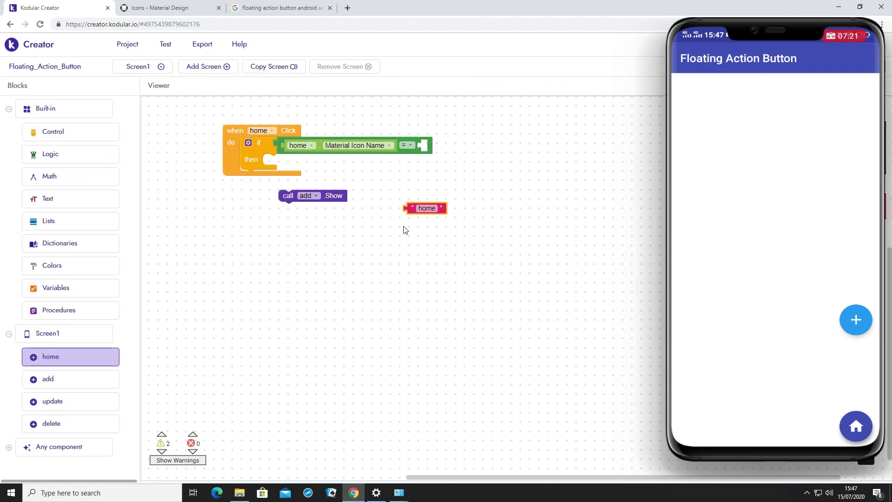
left_click_drag(410, 208, 424, 155)
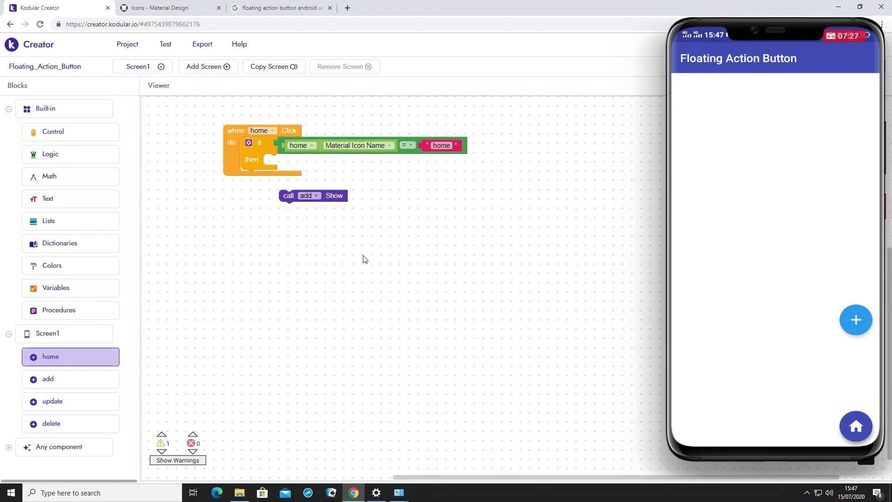
Step: Fill the then branch with Show calls for add, delete and update, followed by an empty setter for home's Material Icon Name
left_click(291, 195)
left_click_drag(290, 194, 275, 166)
right_click(281, 161)
left_click(306, 169)
left_click(291, 172)
left_click(291, 192)
right_click(278, 173)
left_click(286, 179)
left_click_drag(286, 182, 282, 183)
left_click(295, 184)
left_click(293, 225)
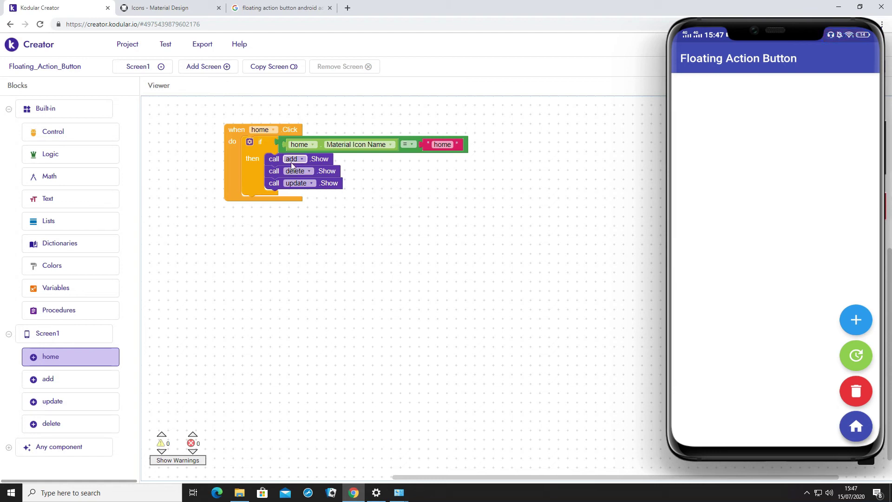
left_click(63, 361)
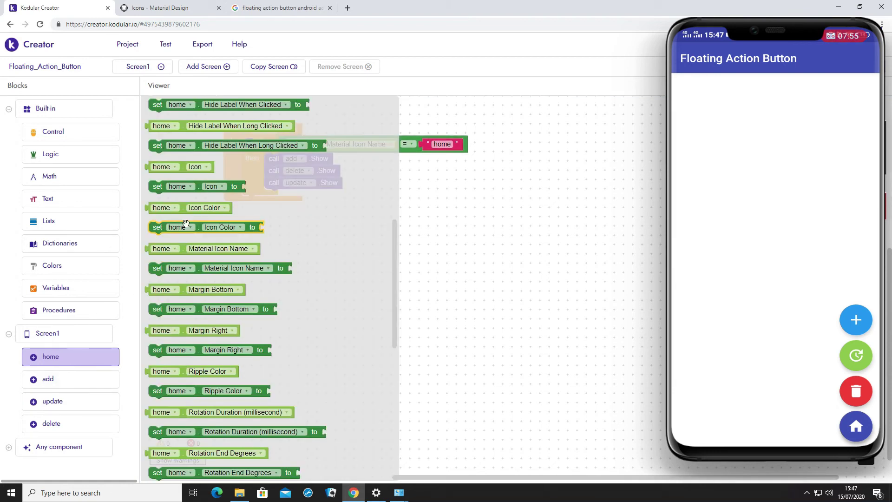
left_click_drag(166, 269, 276, 196)
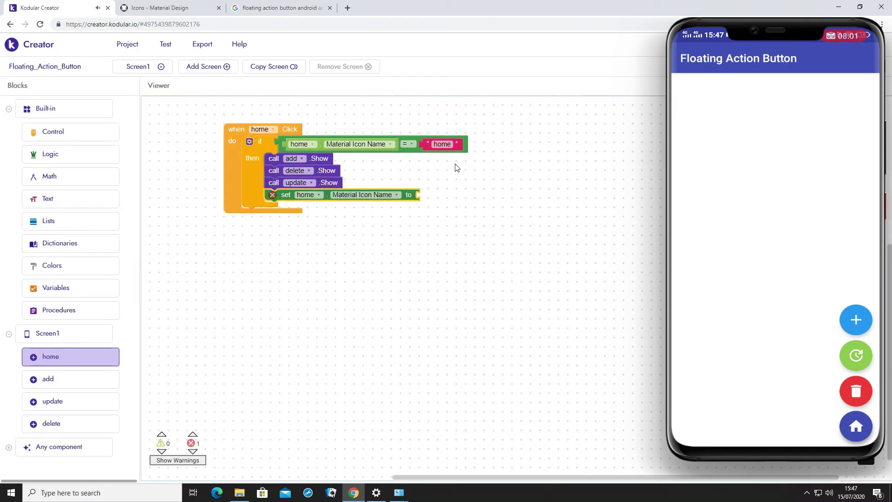
Step: Switch to the Material Design icon library and copy the name of the autorenew icon
left_click(206, 13)
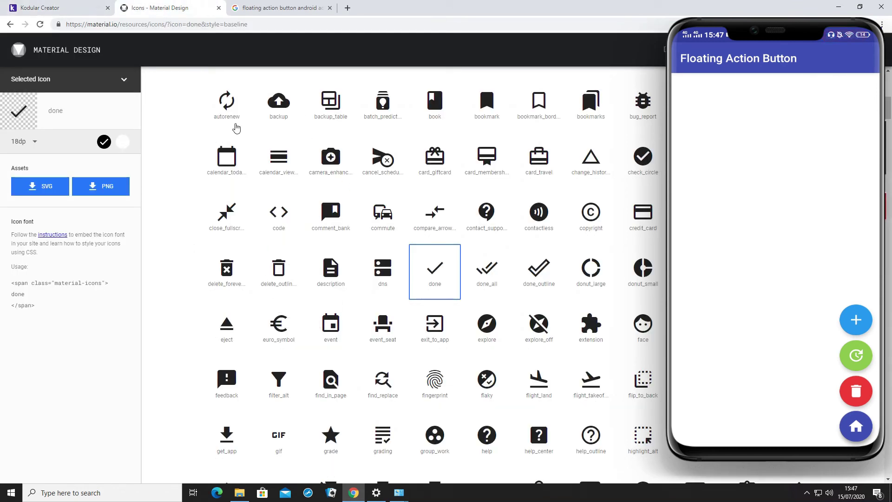
left_click(232, 117)
left_click(207, 121)
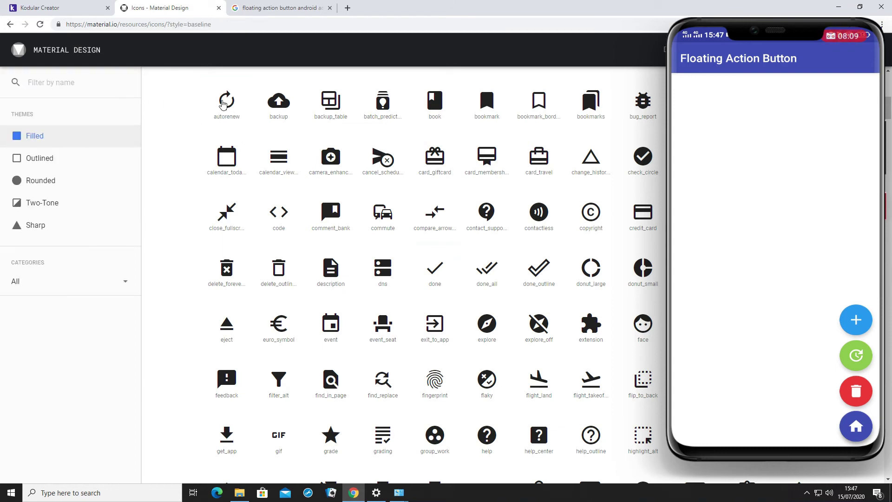
left_click(220, 101)
left_click(61, 477)
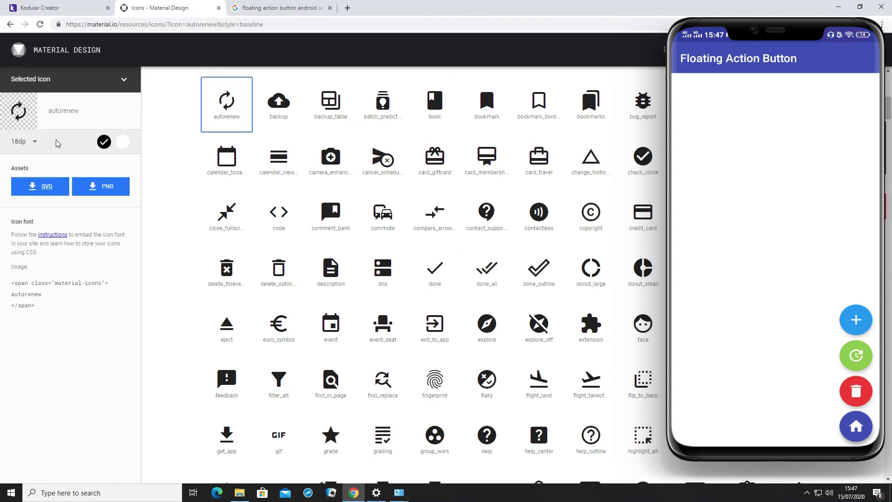
left_click_drag(84, 112, 49, 110)
right_click(49, 108)
left_click(67, 120)
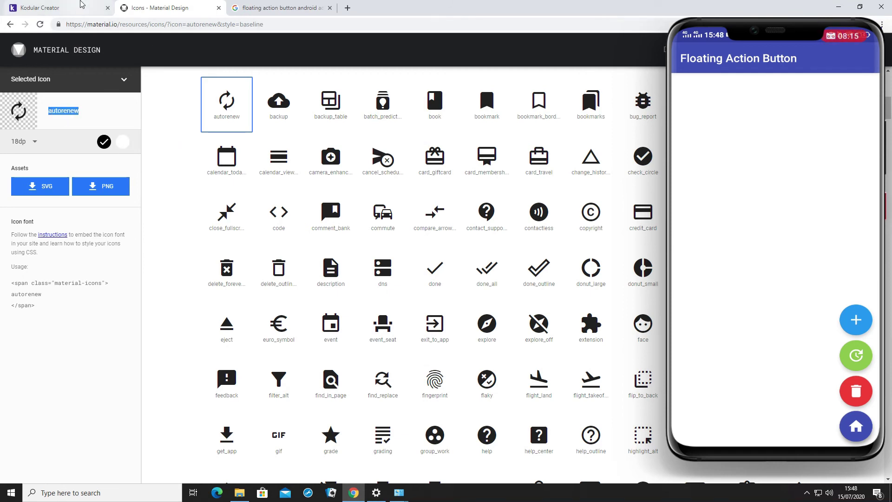
Step: Return to the Kodular project and attach the text "autorenew" to the setter for home's Material Icon Name
left_click(82, 5)
right_click(449, 200)
left_click(449, 200)
type("\"")
key("ctrl+v")
key("Return")
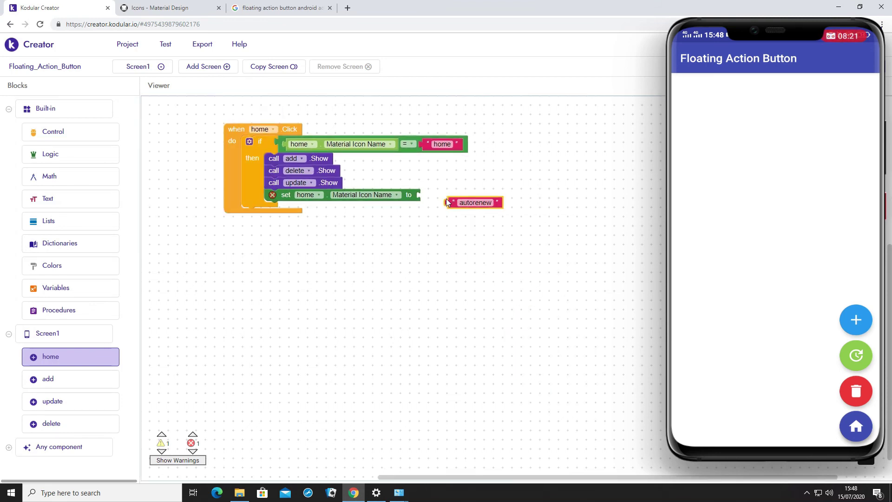
left_click_drag(446, 199, 423, 197)
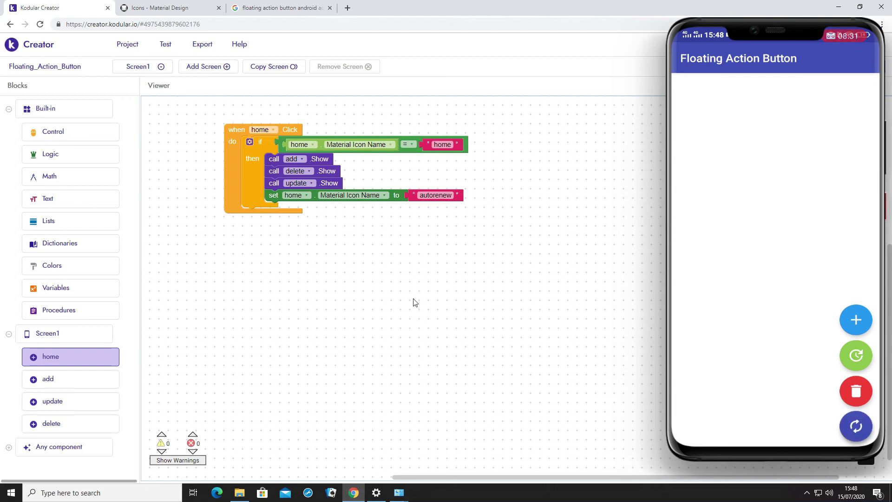
Step: Extend the if-then block in the home Click handler with an else branch
left_click(249, 142)
left_click_drag(247, 249, 293, 245)
left_click(438, 259)
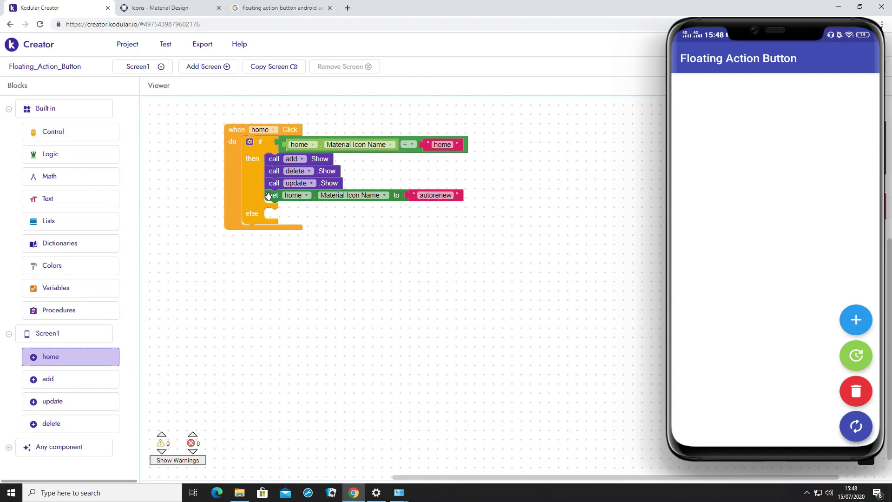
Step: Fill the empty else branch with a Hide call for add and a duplicated Hide call retargeted to delete
left_click(68, 380)
scroll(188, 186, "up", 10)
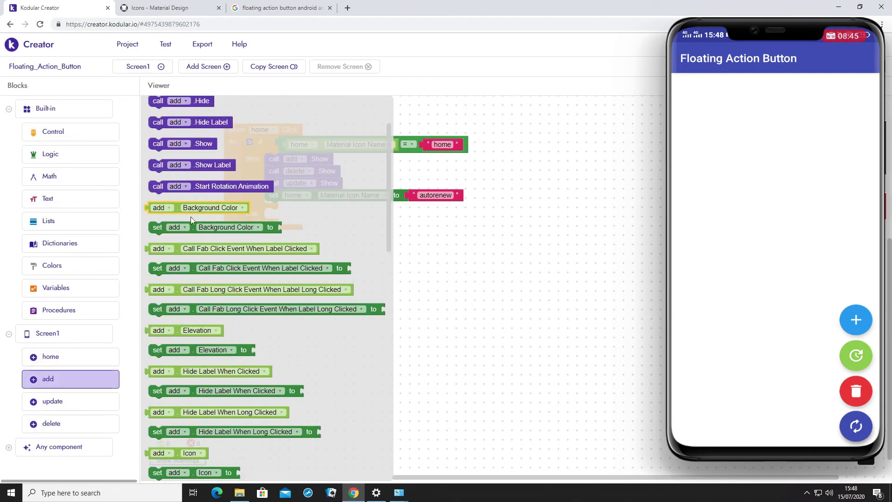
left_click_drag(193, 185, 307, 218)
left_click(306, 216)
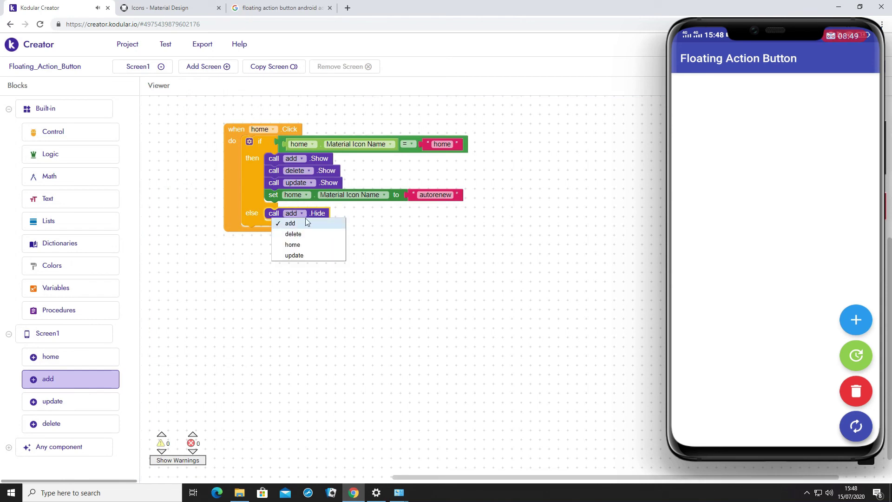
right_click(310, 213)
left_click(316, 224)
left_click_drag(316, 225, 312, 226)
left_click(301, 225)
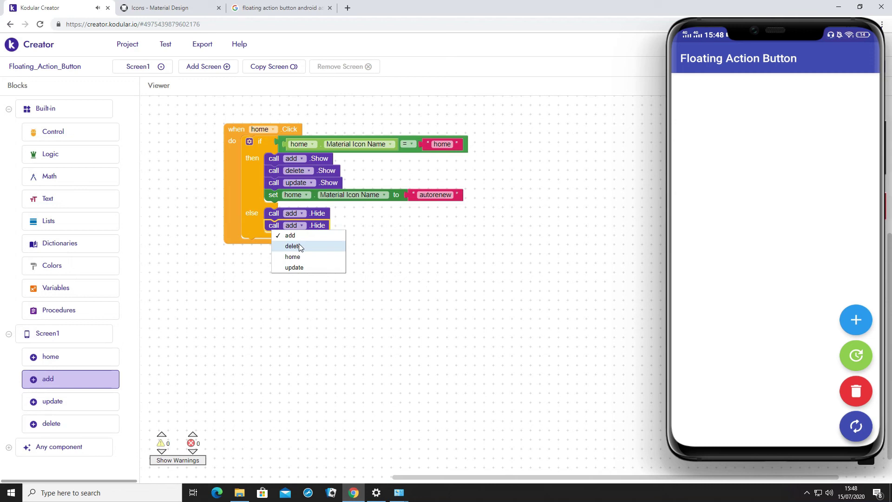
left_click(300, 243)
Step: Duplicate delete's Hide call, attach the copy beneath it in the else branch and retarget it to update
right_click(316, 229)
left_click(323, 234)
left_click_drag(321, 242, 316, 238)
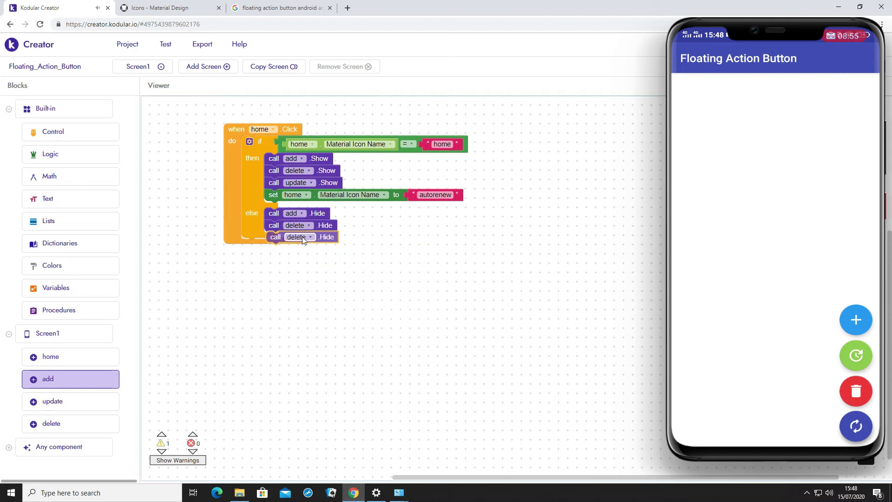
left_click(306, 238)
left_click(305, 279)
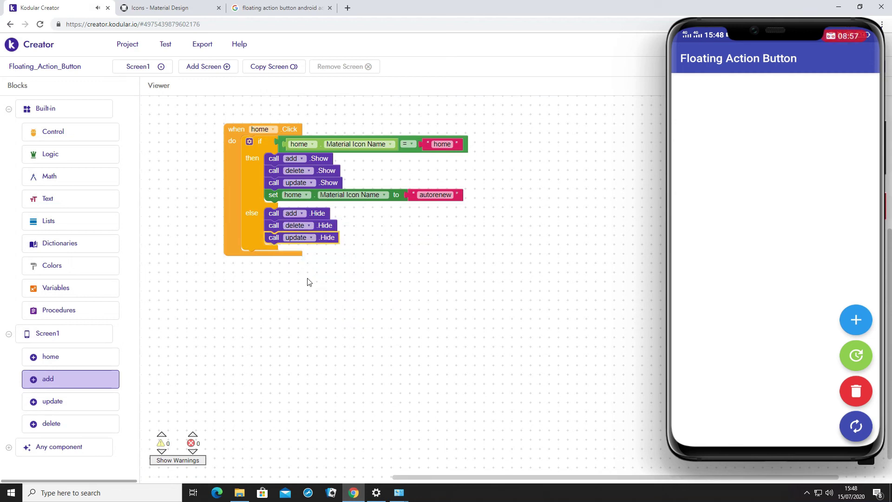
Step: Copy the setter for home's Material Icon Name to the end of the else branch and change its text to "home"
right_click(316, 192)
left_click(328, 199)
left_click_drag(316, 215, 316, 260)
left_click(423, 249)
type("home")
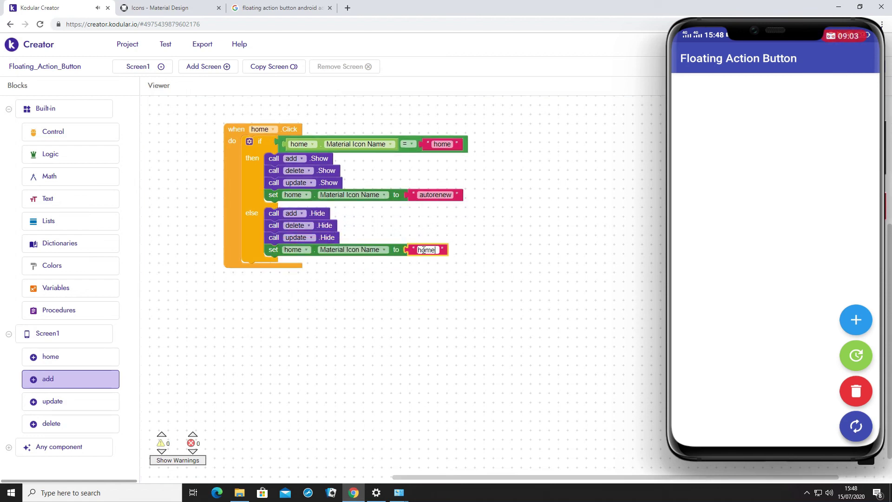
left_click(567, 303)
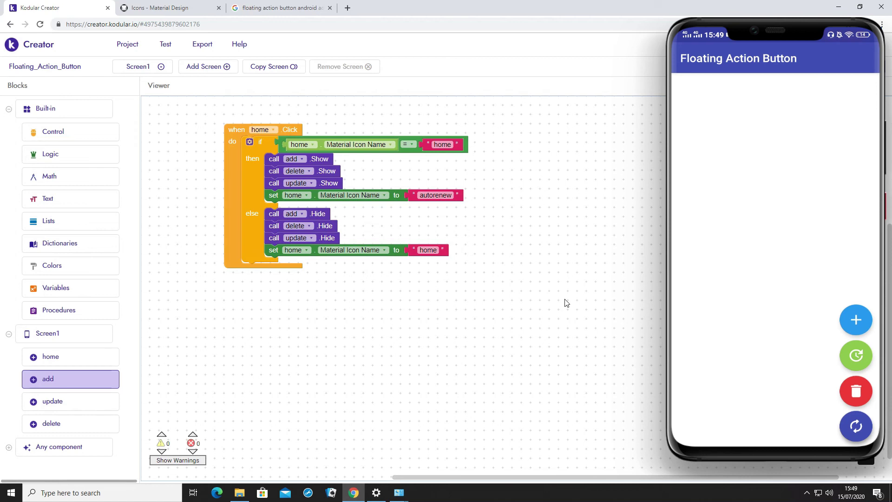
Step: Try out the add, update and delete floating buttons in the running app on the test phone
left_click(866, 320)
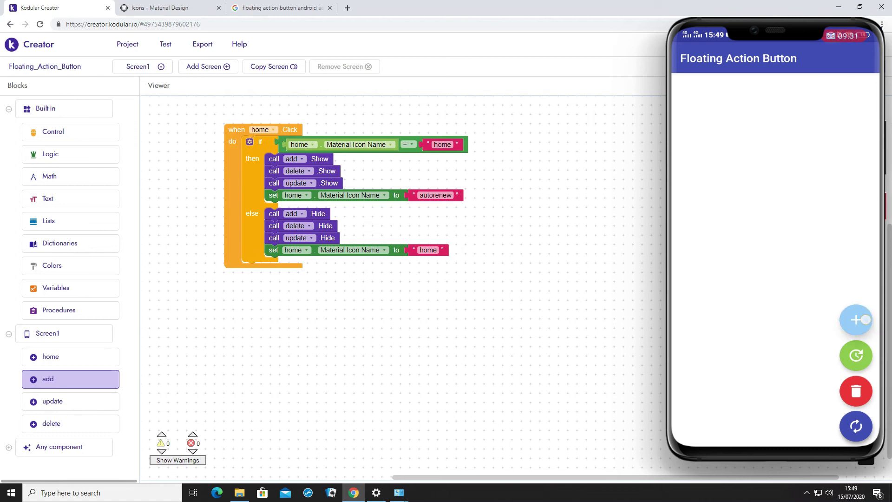
left_click(857, 357)
left_click(864, 389)
Step: Return to the screen design and give the delete floating button the label text "Delete"
left_click(820, 66)
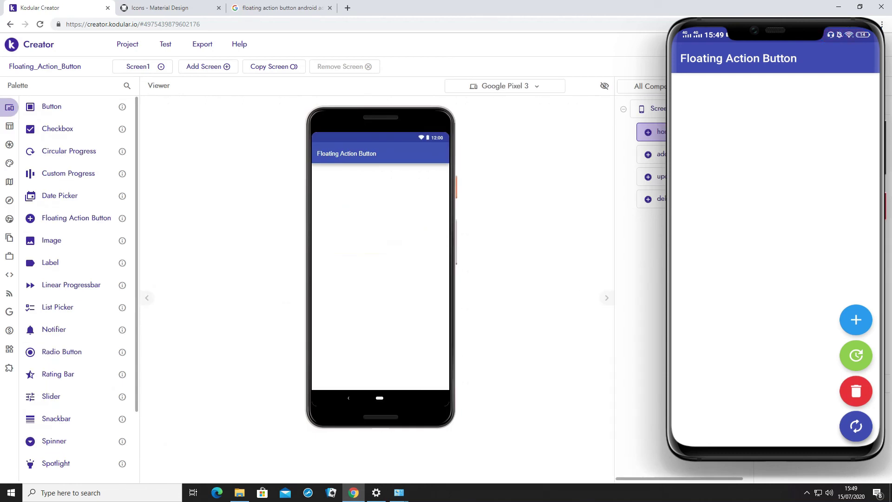
left_click(674, 198)
scroll(823, 279, "down", 5)
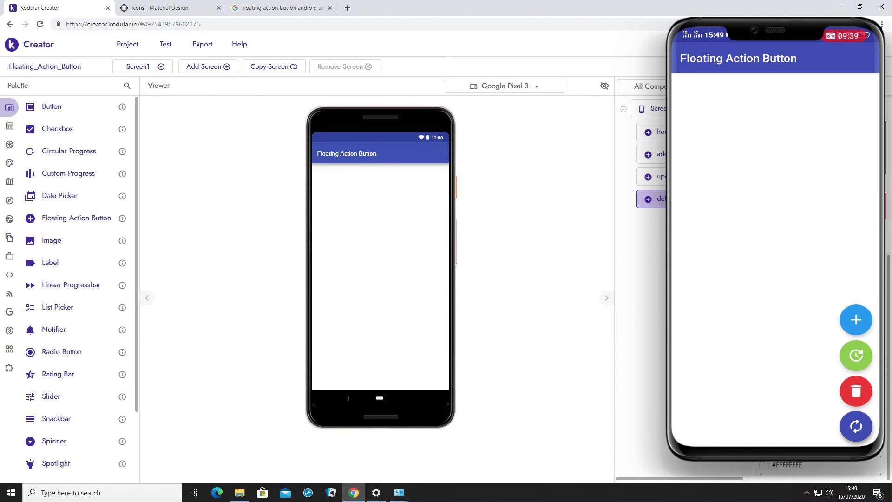
scroll(822, 279, "up", 4)
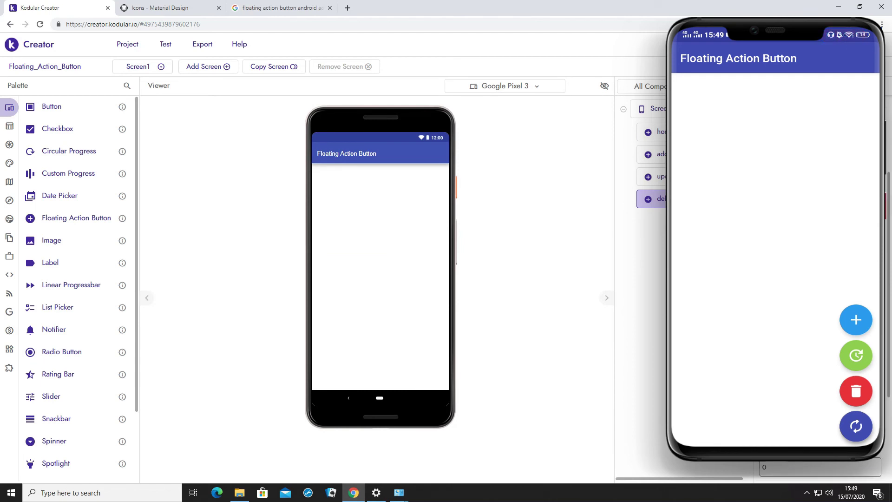
scroll(823, 279, "down", 5)
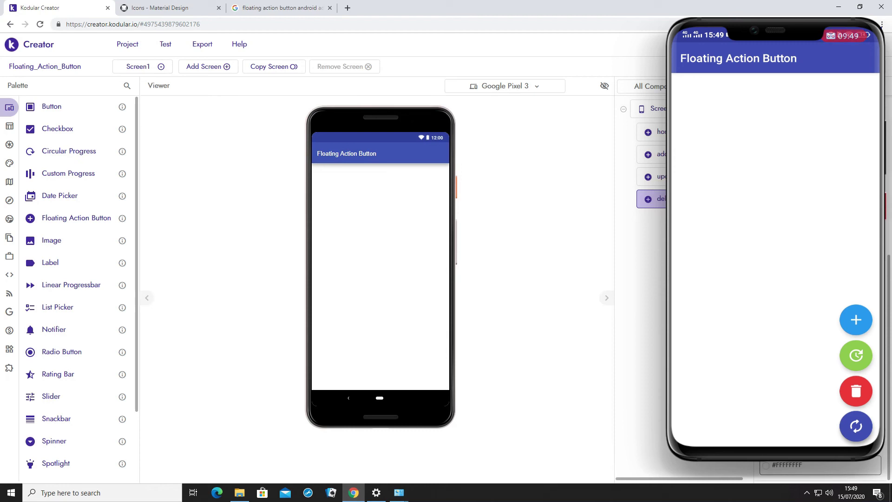
Step: Enter a label text for the update floating button and the label text "Add" for the add floating button
left_click(667, 176)
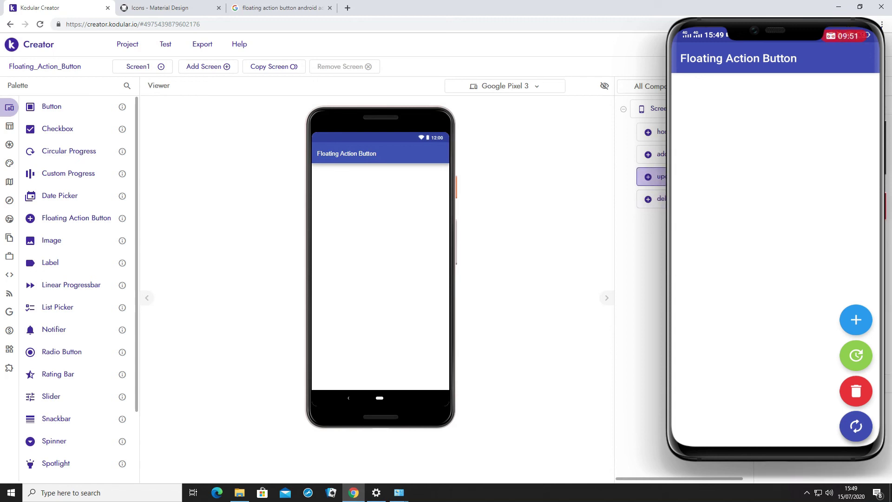
left_click(820, 384)
scroll(820, 384, "down", 6)
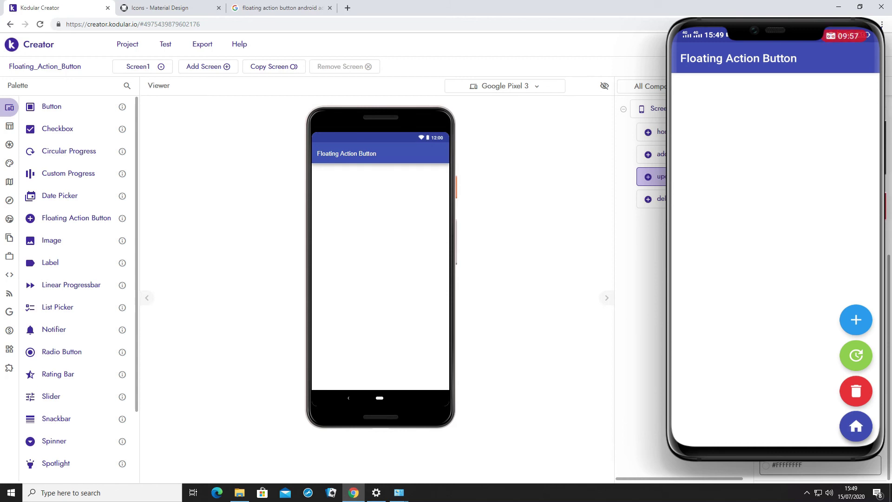
left_click(662, 153)
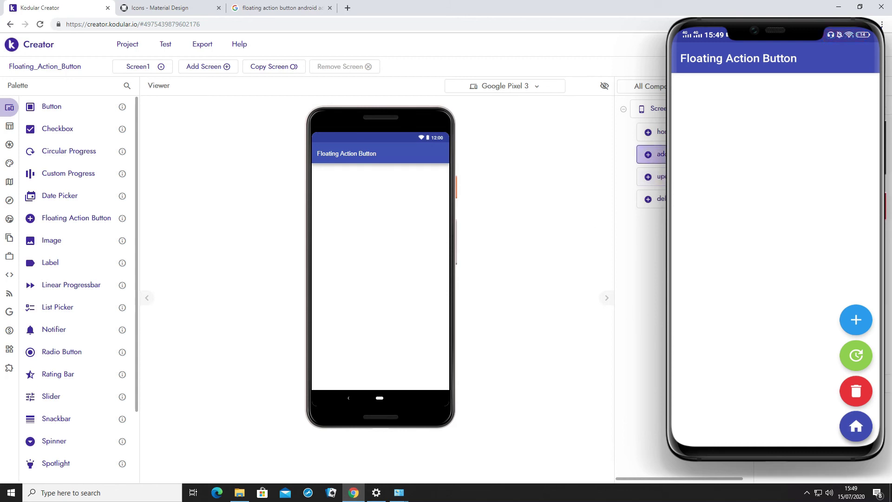
left_click(820, 383)
scroll(820, 384, "down", 6)
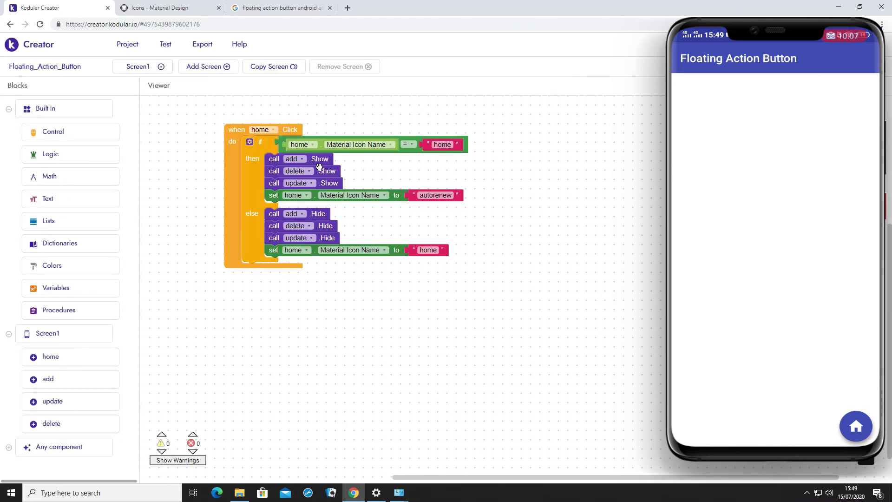
Step: Return to the block program and insert three Show Label calls for add above the "autorenew" icon setter in the then branch
left_click(62, 380)
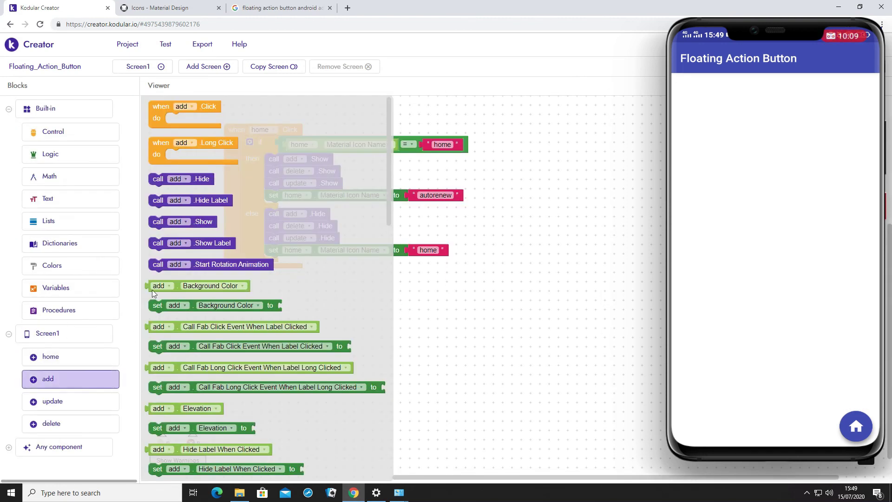
left_click_drag(206, 249, 326, 218)
right_click(328, 199)
left_click(346, 206)
right_click(321, 210)
left_click(328, 214)
Step: Retarget the second Show Label call to delete and the third one to home
left_click(301, 207)
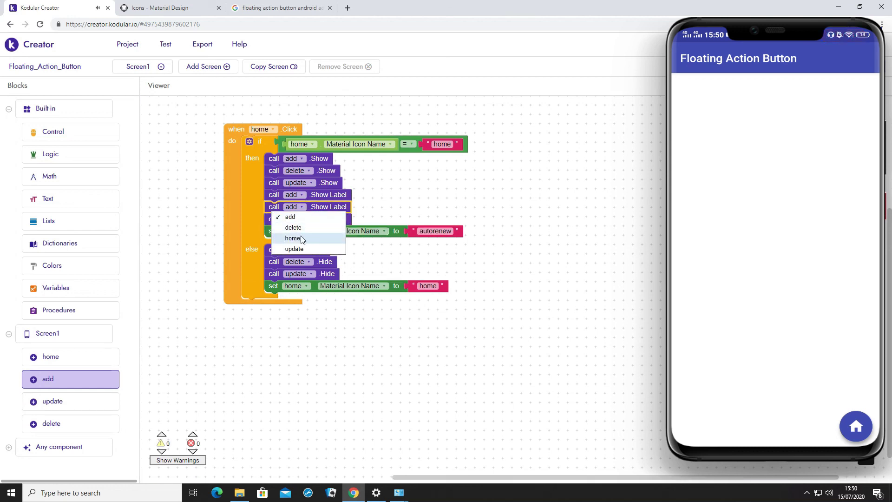
left_click(303, 227)
left_click(303, 220)
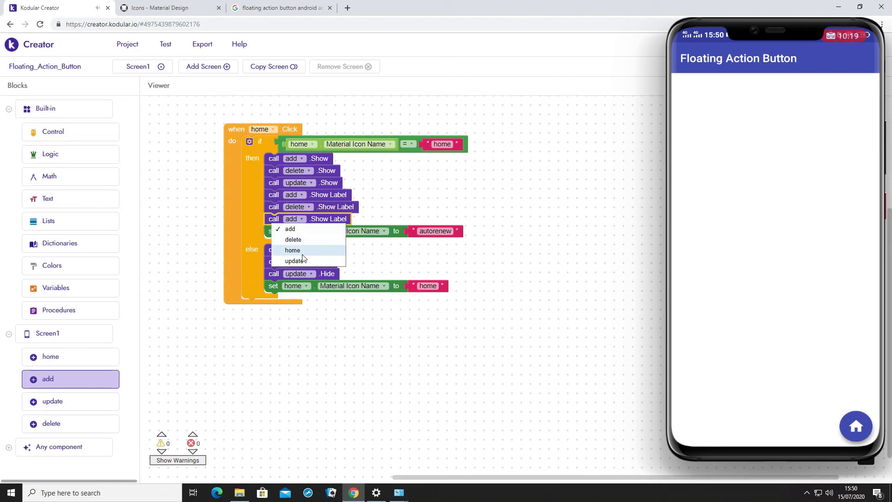
left_click(299, 248)
left_click(386, 347)
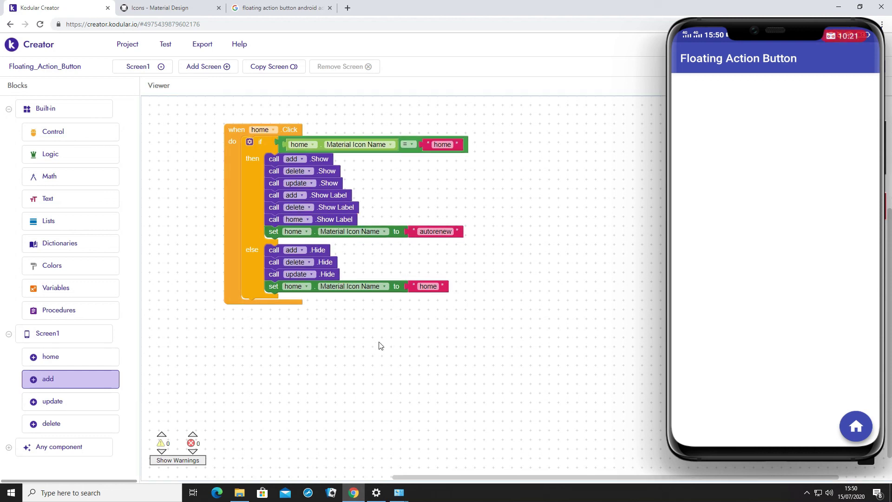
Step: Insert three Hide Label calls for add above the "home" icon setter in the else branch
right_click(348, 226)
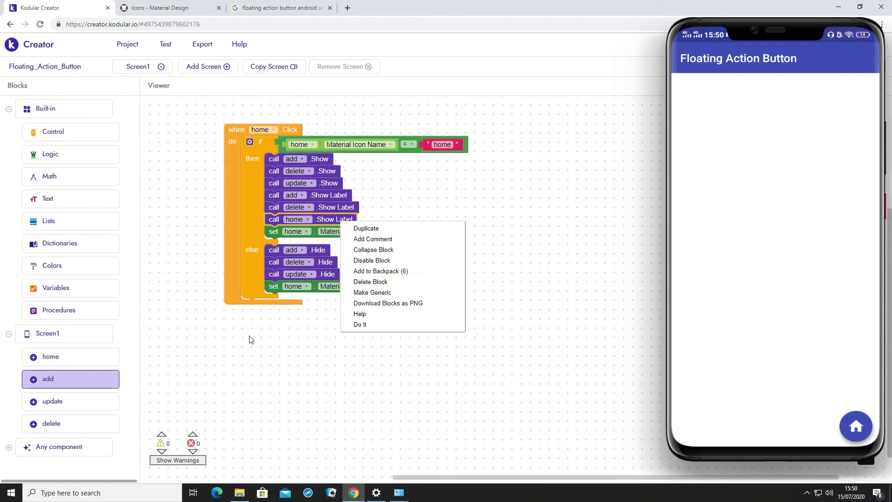
left_click(175, 358)
left_click(78, 390)
left_click_drag(214, 200, 214, 200)
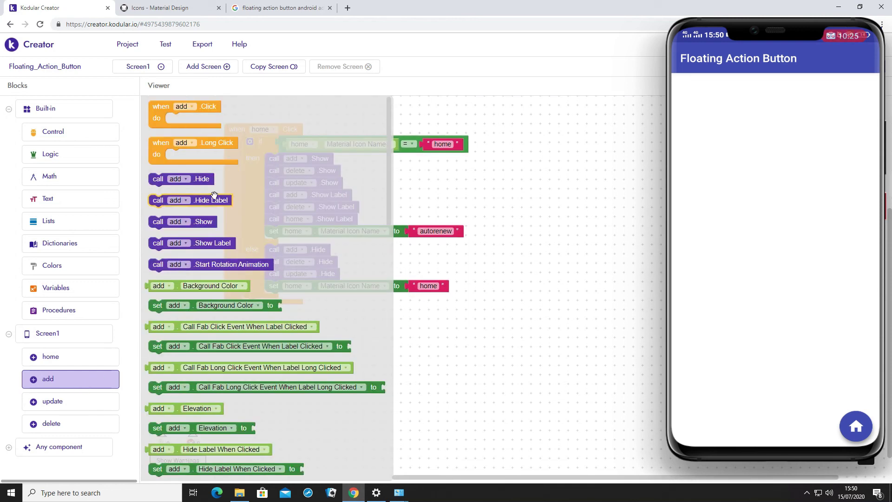
left_click_drag(296, 239, 335, 286)
right_click(344, 286)
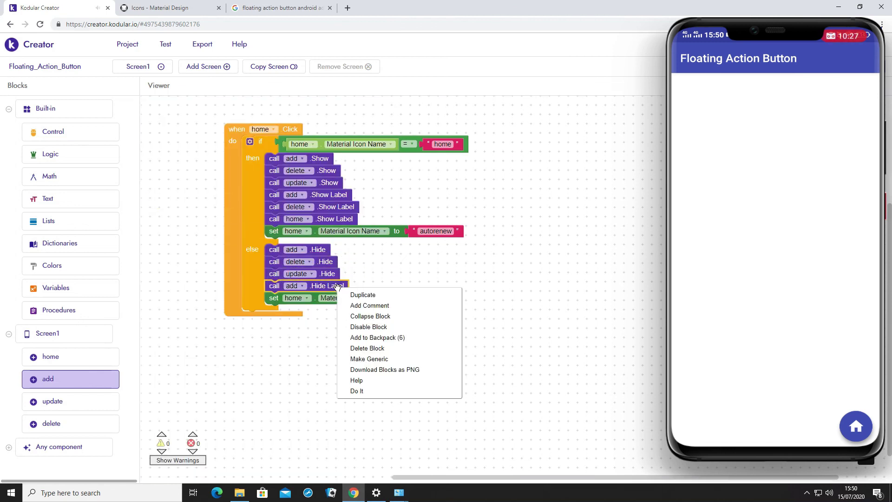
left_click(358, 293)
right_click(339, 300)
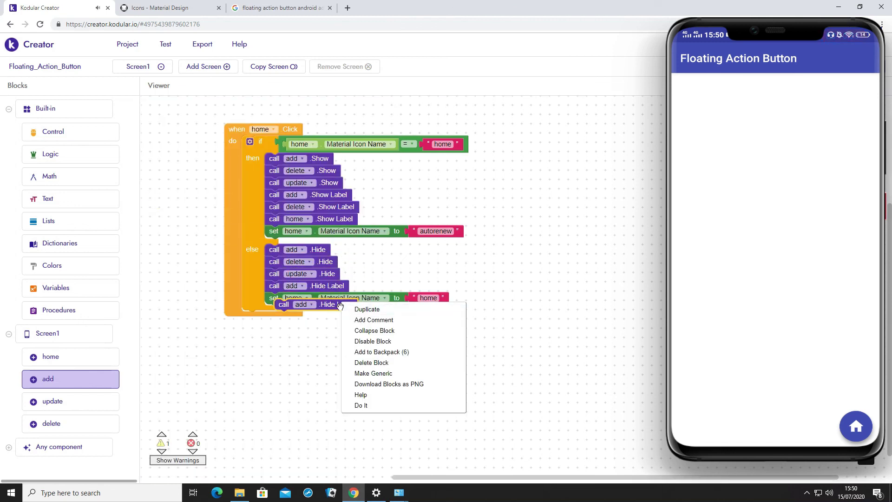
left_click(343, 309)
left_click_drag(334, 309, 295, 308)
Step: Retarget the third Hide Label call to update and the second one to delete
left_click(295, 309)
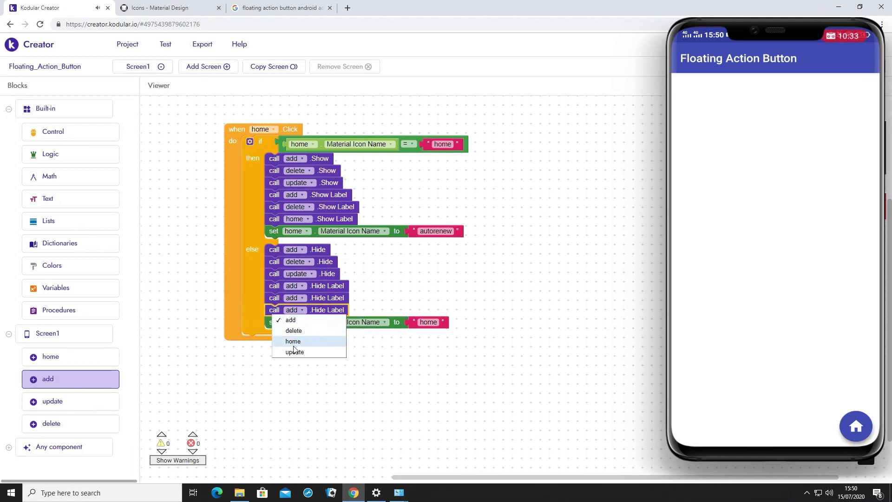
left_click(296, 352)
left_click(297, 298)
left_click(292, 317)
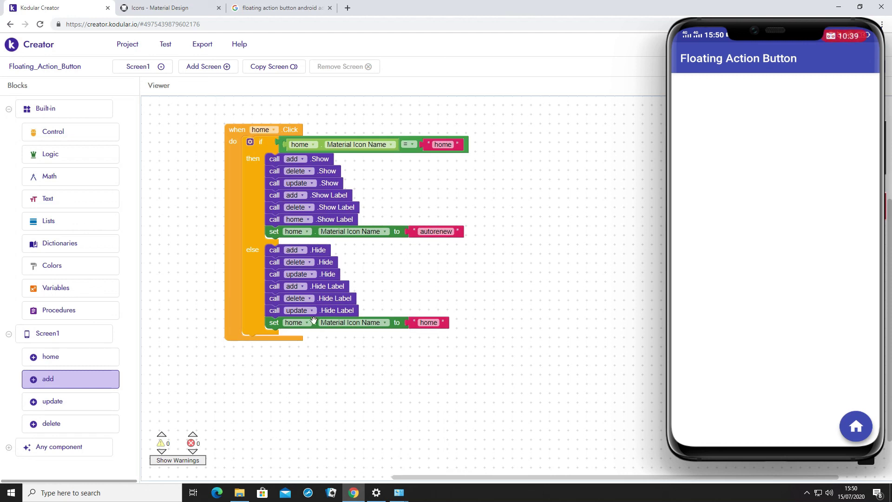
Step: Retarget the home Show Label call to update and refresh the live test of the app
left_click(307, 221)
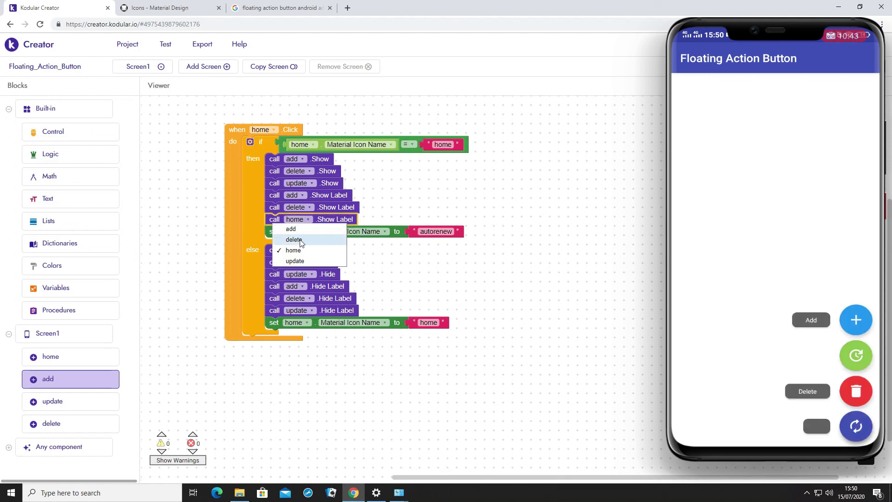
left_click(298, 261)
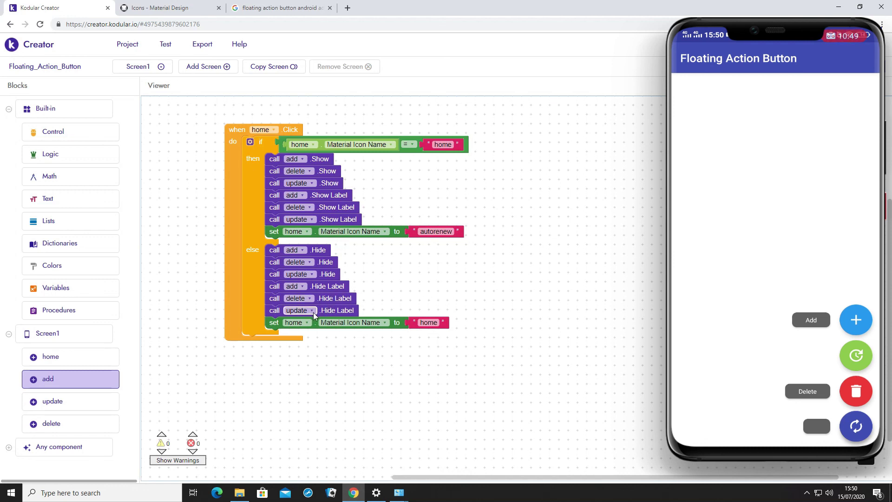
left_click(170, 45)
left_click(176, 113)
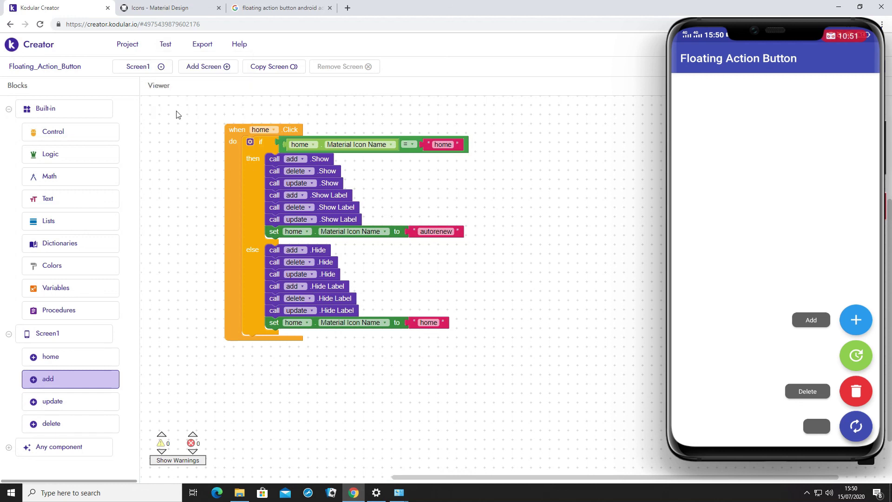